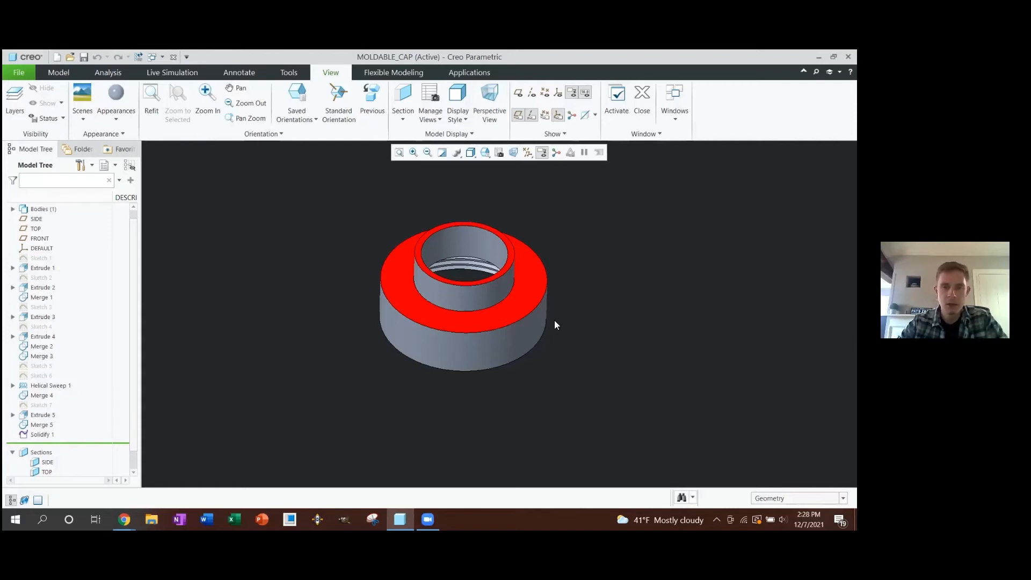
Examine the red planar faces on the cap's neck rim, flange and open lower end, selecting the lower ring face
scroll(547, 332, "down", 3)
middle_click_drag(496, 355, 329, 253)
left_click(343, 251)
left_click(316, 315, "ctrl")
scroll(354, 371, "up", 3)
middle_click_drag(378, 405, 370, 306)
left_click(365, 305)
left_click(313, 304)
middle_click_drag(322, 291, 425, 298, "shift")
scroll(425, 298, "up", 3)
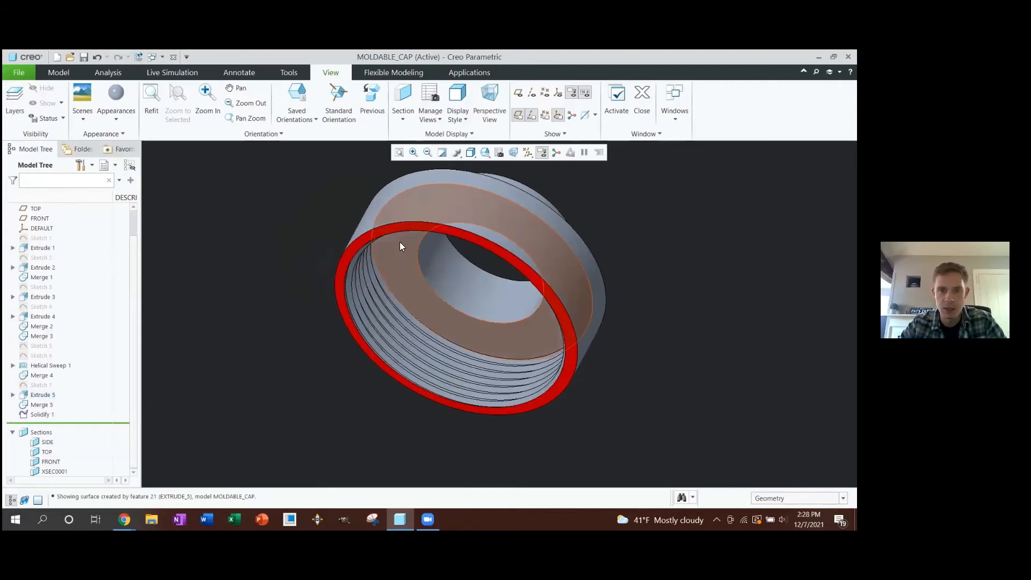
left_click(404, 227)
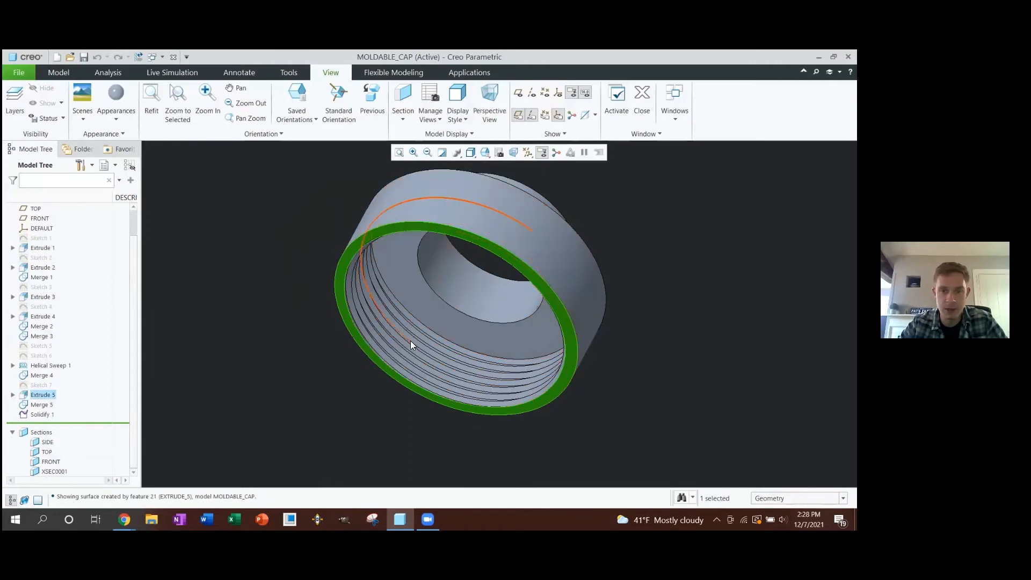
middle_click_drag(434, 298, 469, 336)
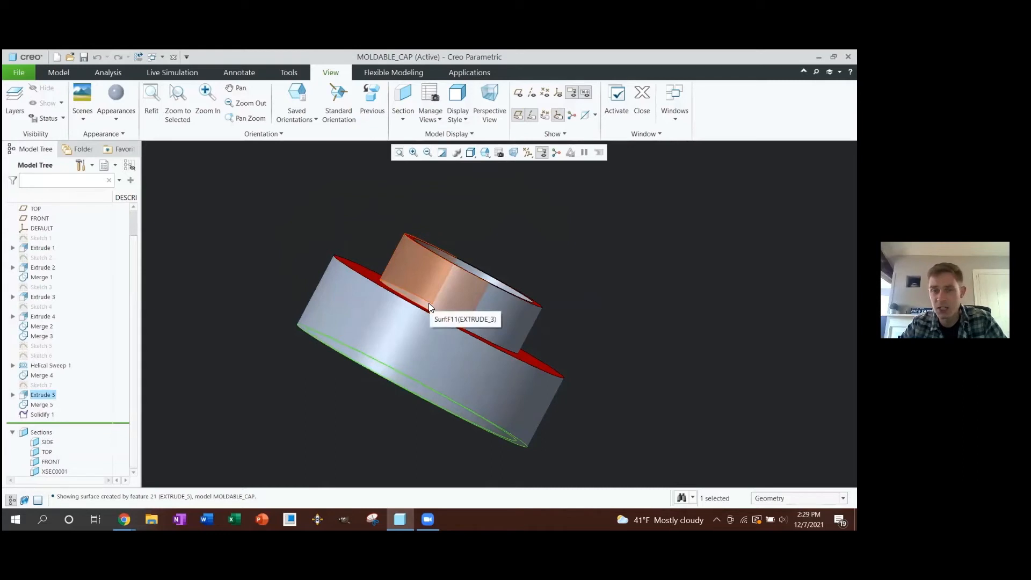
Compare the red ring face at the cap's threaded end with the rim face on top of the neck
scroll(427, 300, "down", 2)
left_click(557, 313)
middle_click_drag(531, 333, 365, 377)
scroll(357, 434, "up", 3)
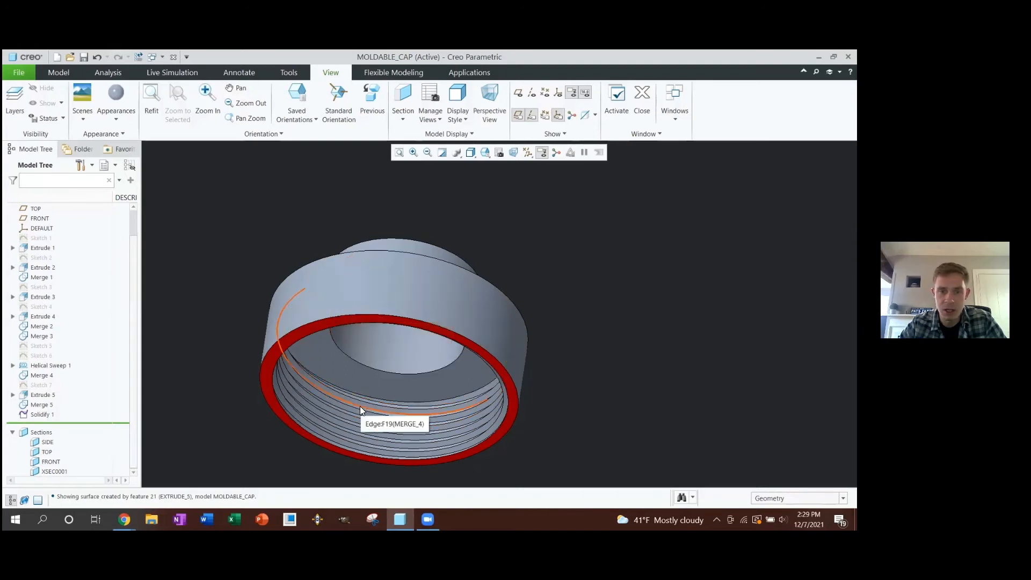
scroll(355, 423, "up", 3)
middle_click_drag(355, 423, 411, 320, "shift")
scroll(411, 320, "down", 2)
left_click(388, 266)
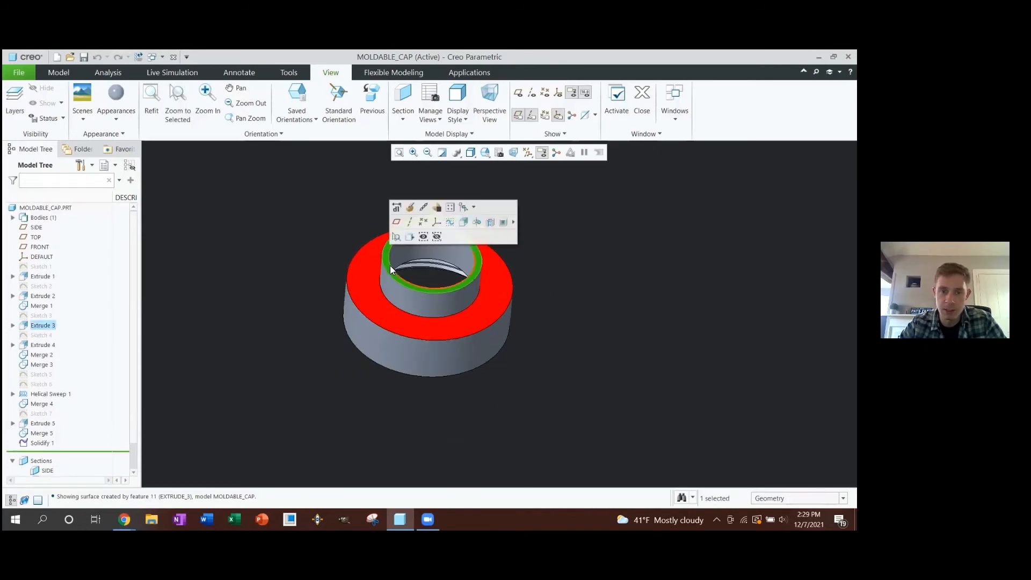
middle_click_drag(389, 265, 384, 242, "shift")
scroll(329, 400, "down", 1)
scroll(330, 399, "up", 2)
mouse_move(330, 400)
middle_mouse_down()
mouse_move(330, 411)
mouse_move(330, 390)
middle_mouse_up()
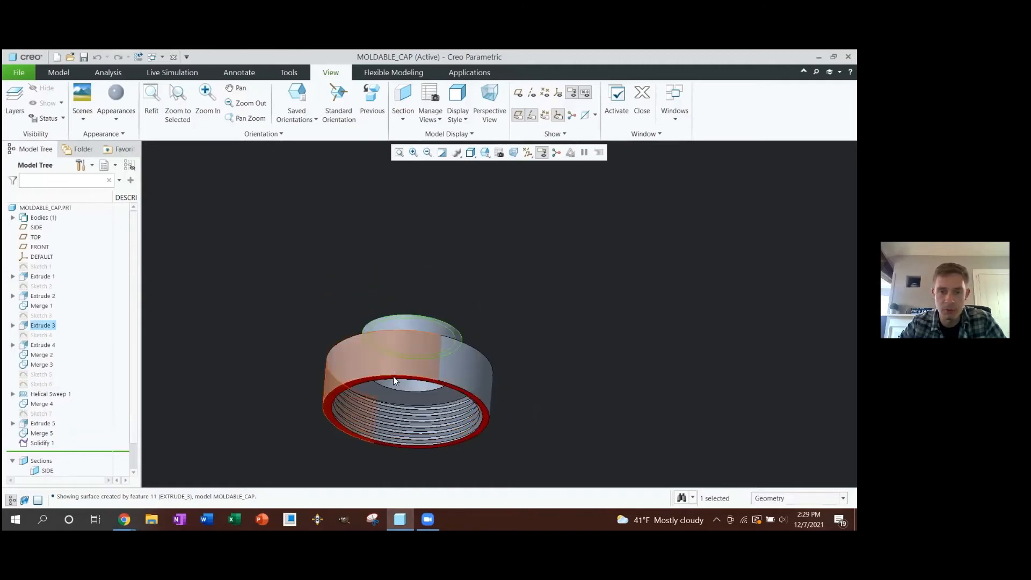
middle_click_drag(390, 398, 378, 430)
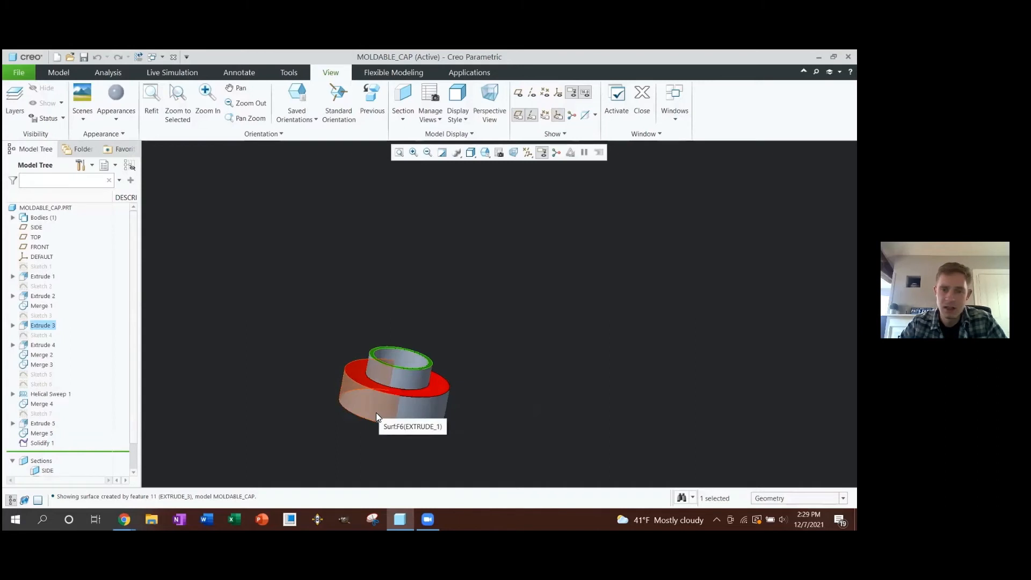
Examine the flange's upper face and the inner ceiling surface directly beneath it
left_click(472, 369)
scroll(470, 372, "up", 2)
scroll(470, 373, "down", 1)
middle_click_drag(455, 382, 482, 361, "shift")
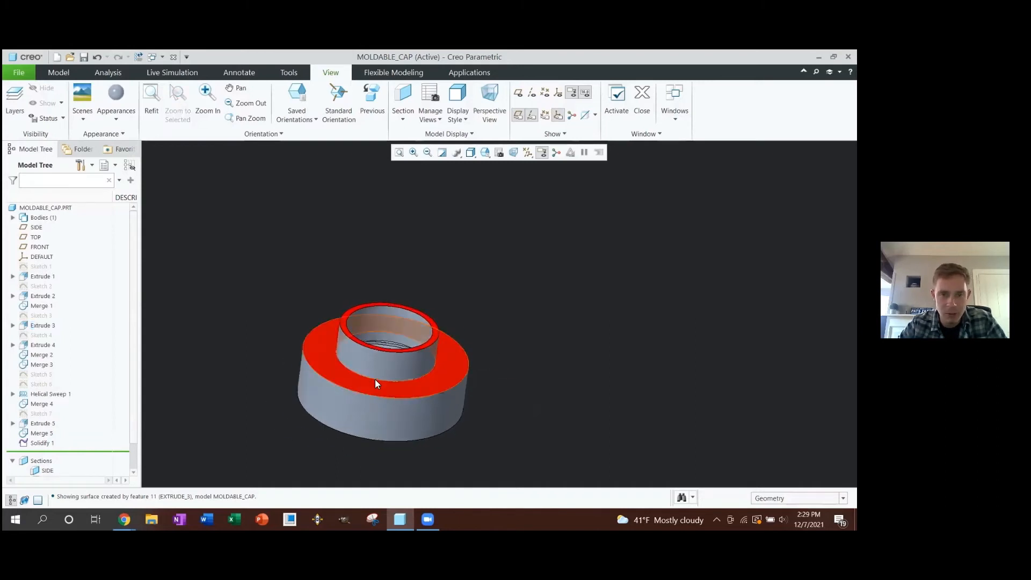
left_click(331, 367)
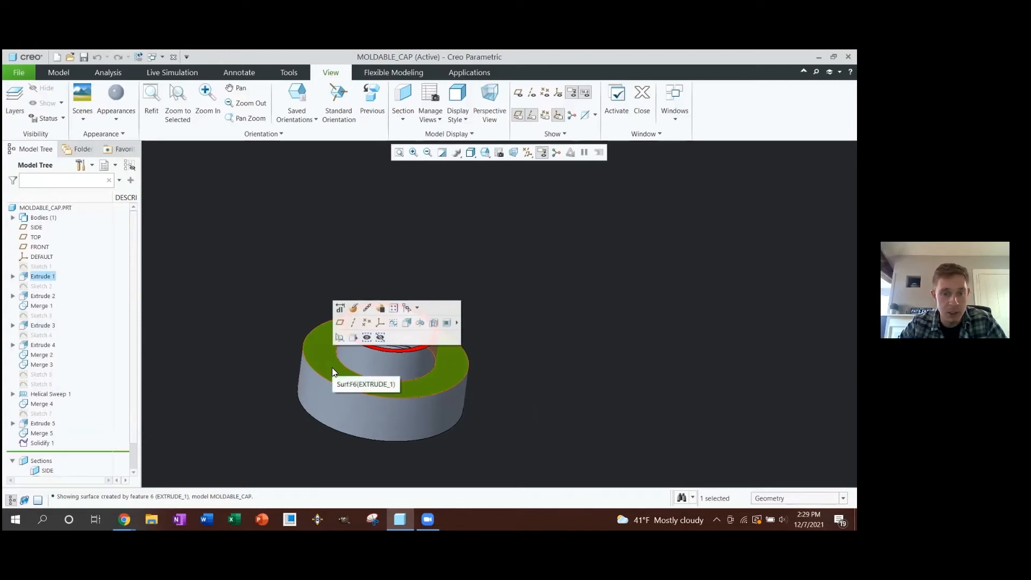
scroll(331, 369, "down", 2)
middle_click_drag(325, 374, 407, 392, "shift")
scroll(374, 327, "down", 2)
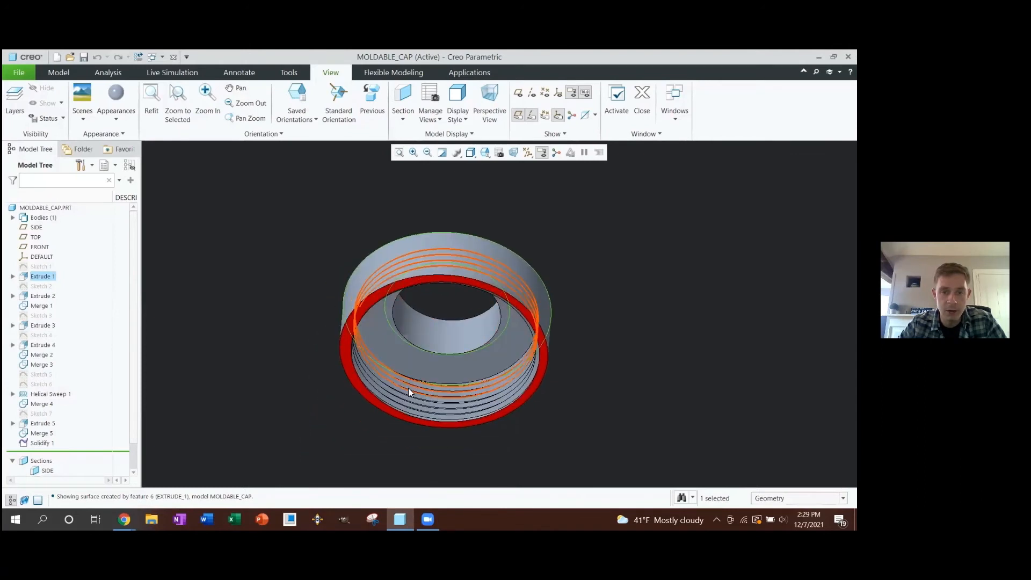
left_click(417, 360)
middle_click_drag(416, 359, 393, 380)
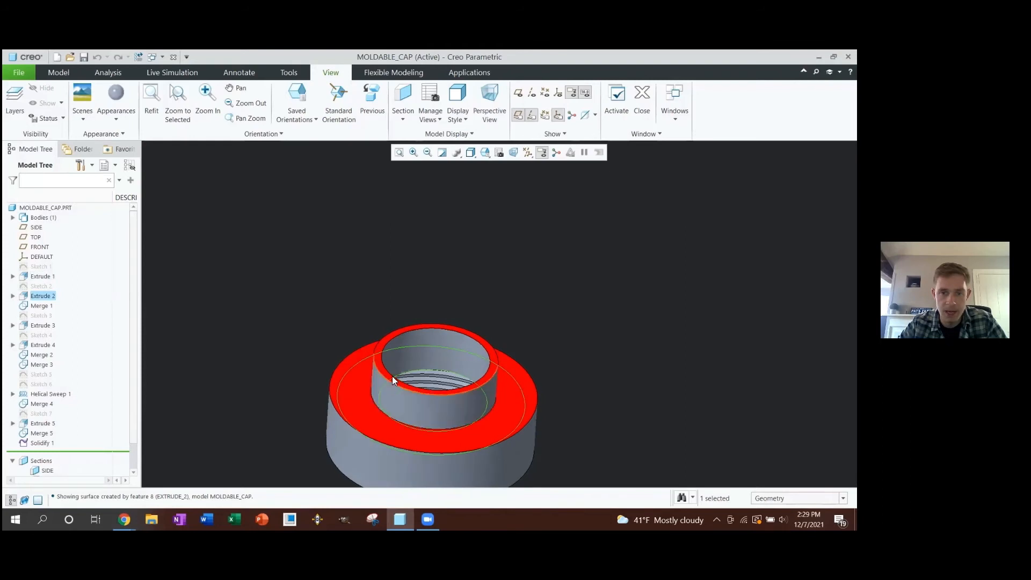
Examine the neck's inner and outer cylindrical walls together with the red flange face around them
left_click(401, 352)
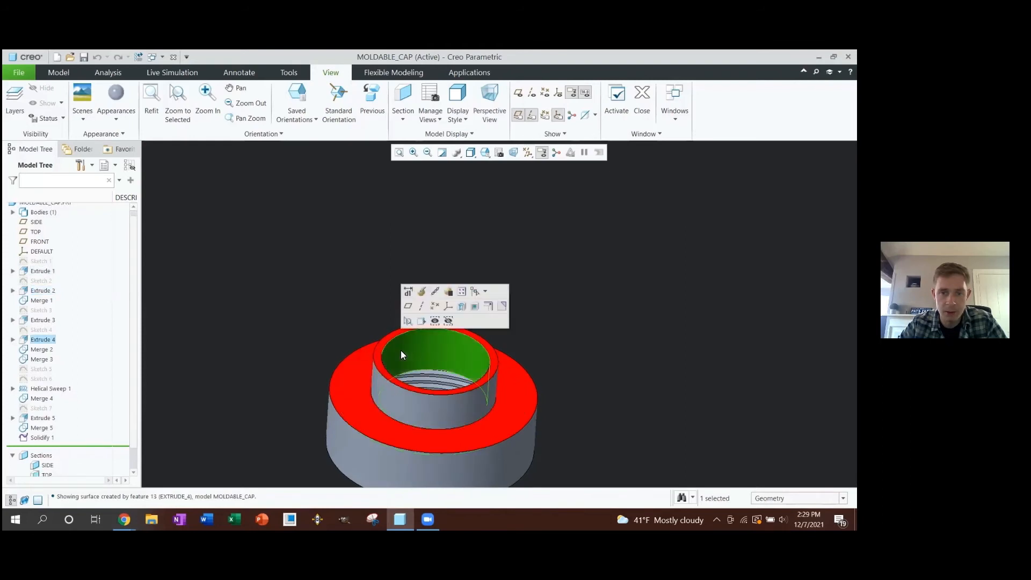
left_click(395, 395, "ctrl")
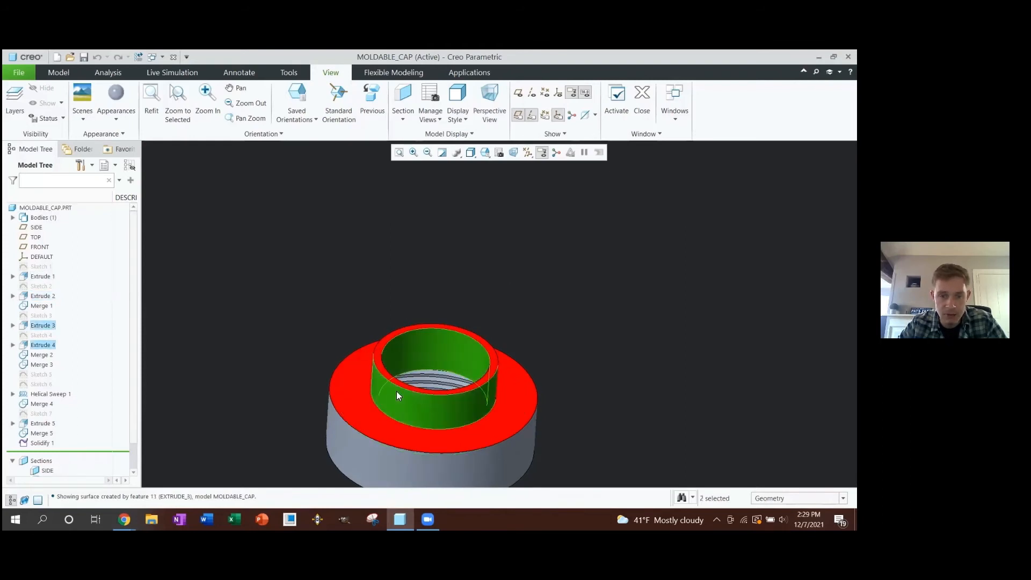
left_click(281, 280)
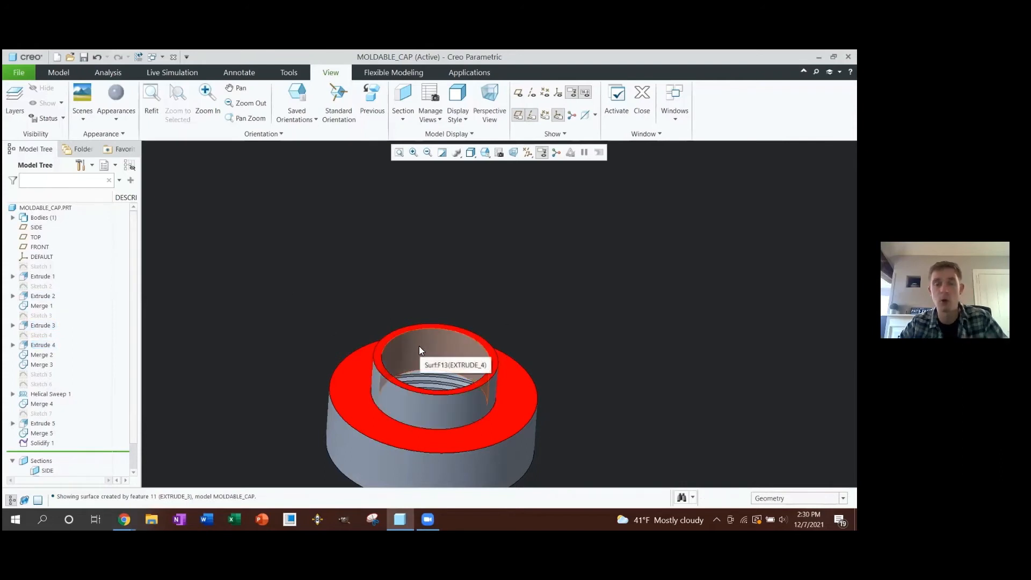
middle_click_drag(414, 357, 393, 306, "shift")
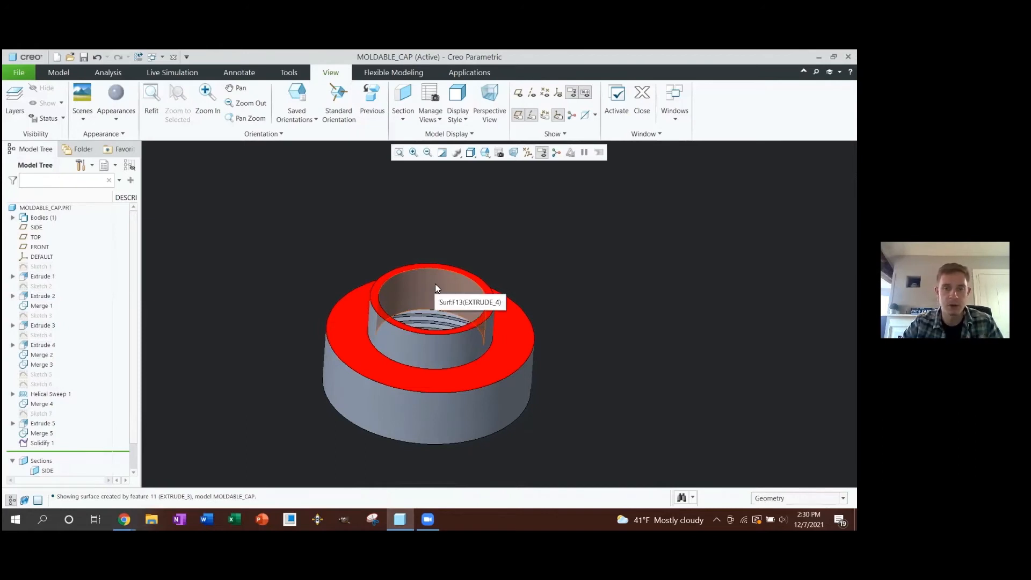
left_click(390, 373)
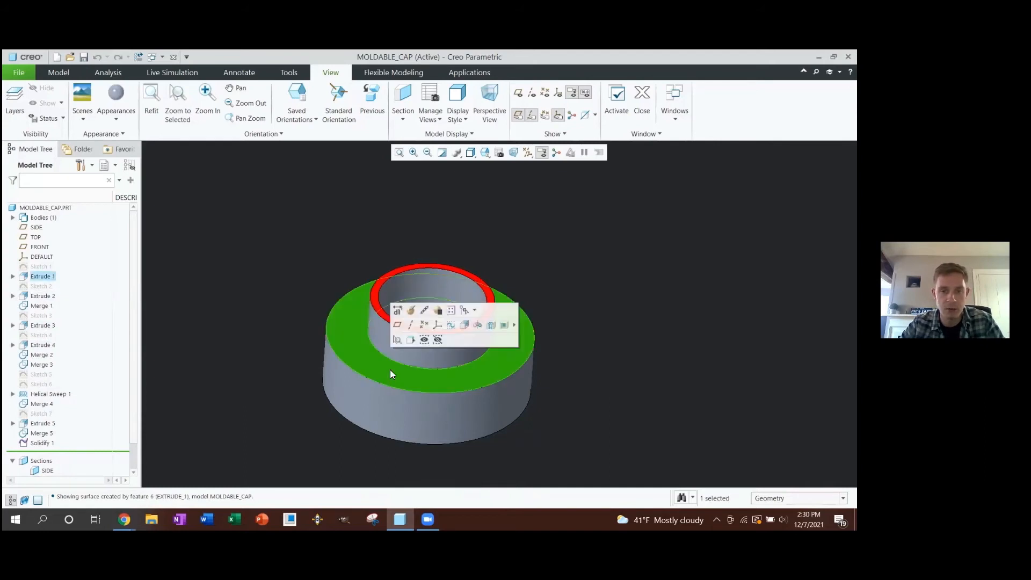
left_click(197, 215)
Apply the grey appearance to the neck's top rim face and the ring face at the threaded end
scroll(374, 302, "up", 2)
left_click(374, 303)
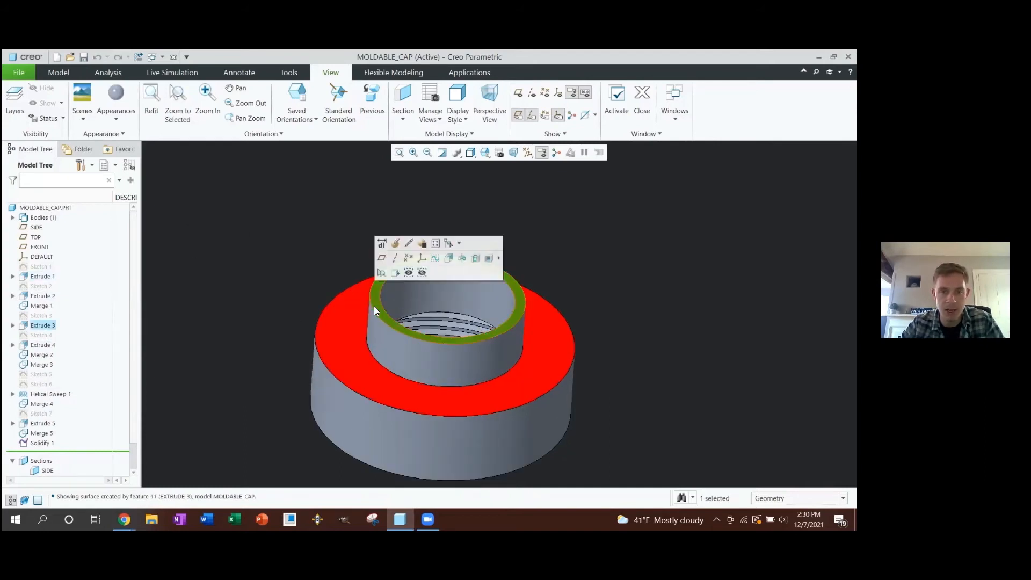
scroll(374, 306, "down", 3)
middle_click_drag(365, 322, 344, 382)
scroll(346, 378, "up", 3)
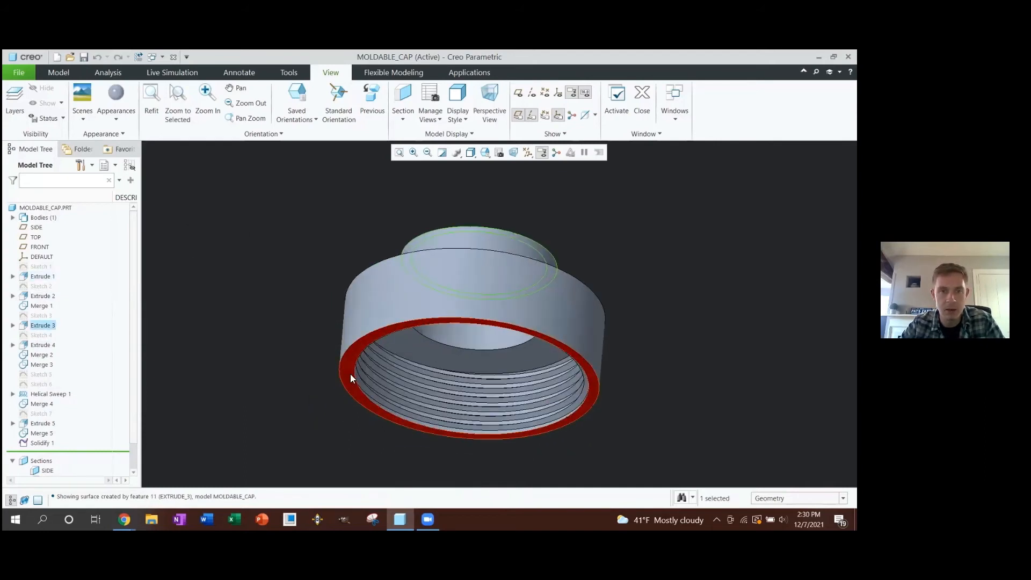
left_click(350, 374, "ctrl")
left_click(123, 98)
middle_click_drag(338, 248, 390, 274)
scroll(383, 301, "down", 1)
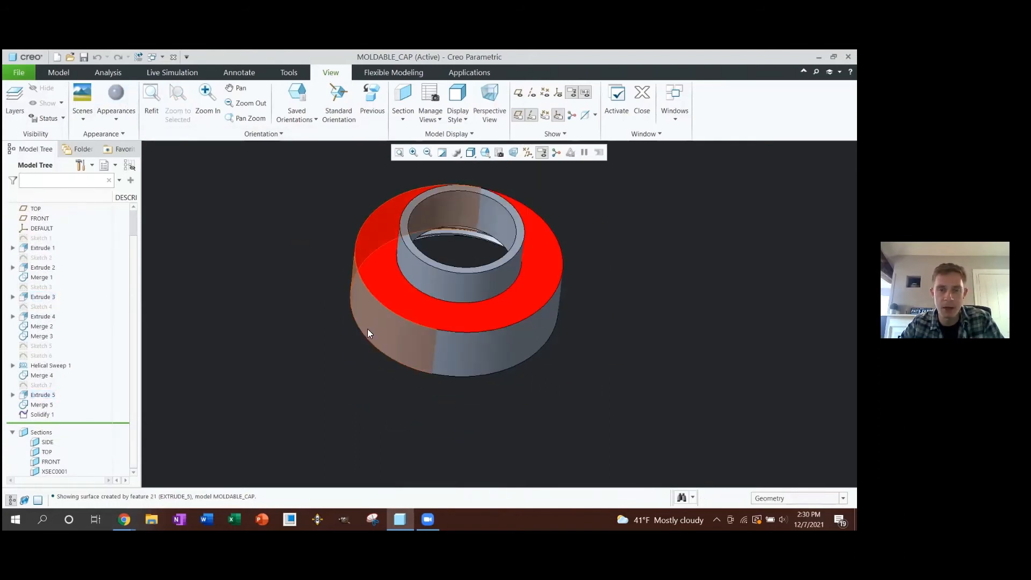
scroll(365, 330, "down", 1)
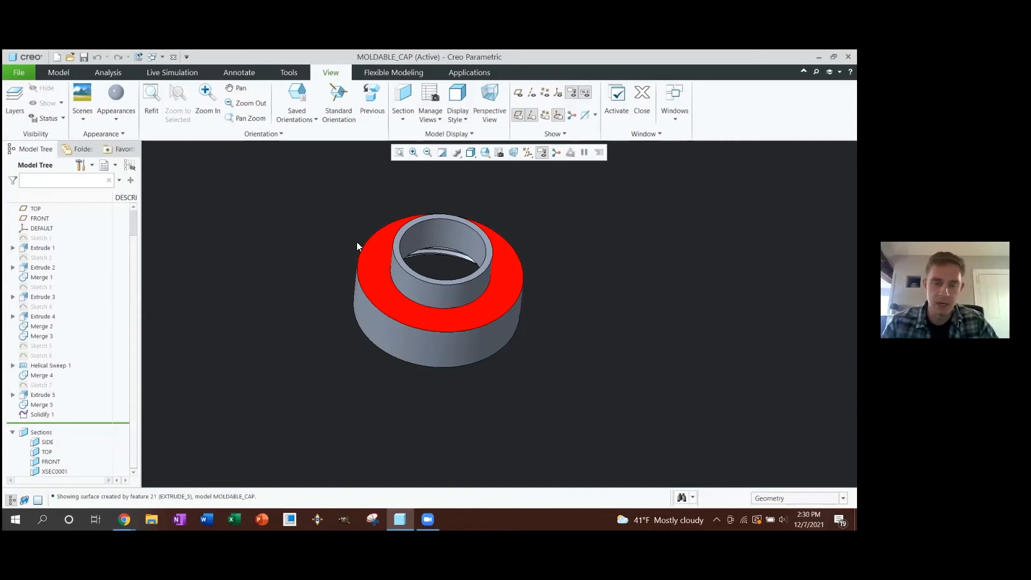
Start a Draft on the neck's inner and outer walls, using the red flange face as the hinge
scroll(435, 311, "up", 2)
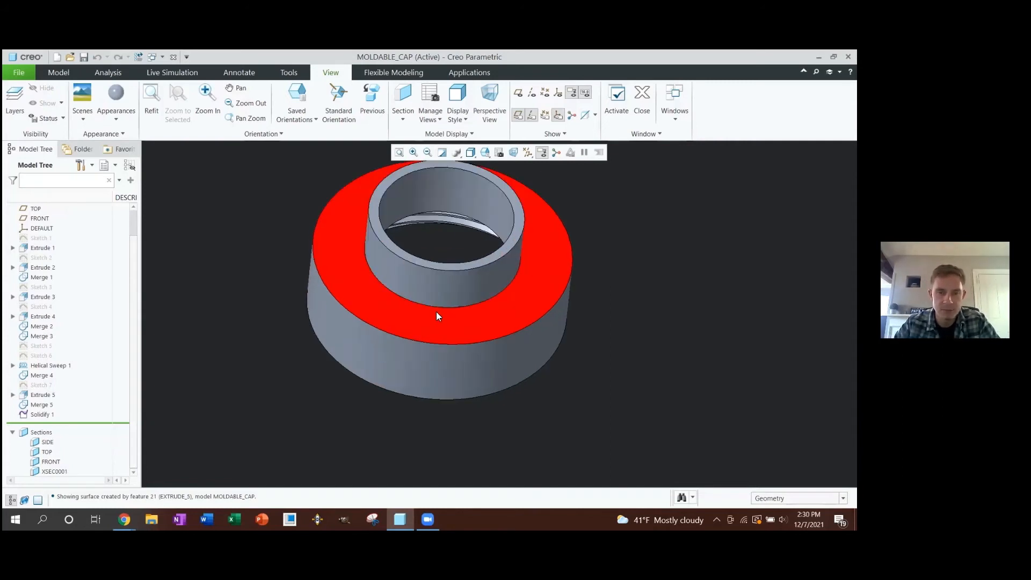
middle_click_drag(445, 311, 444, 326, "shift")
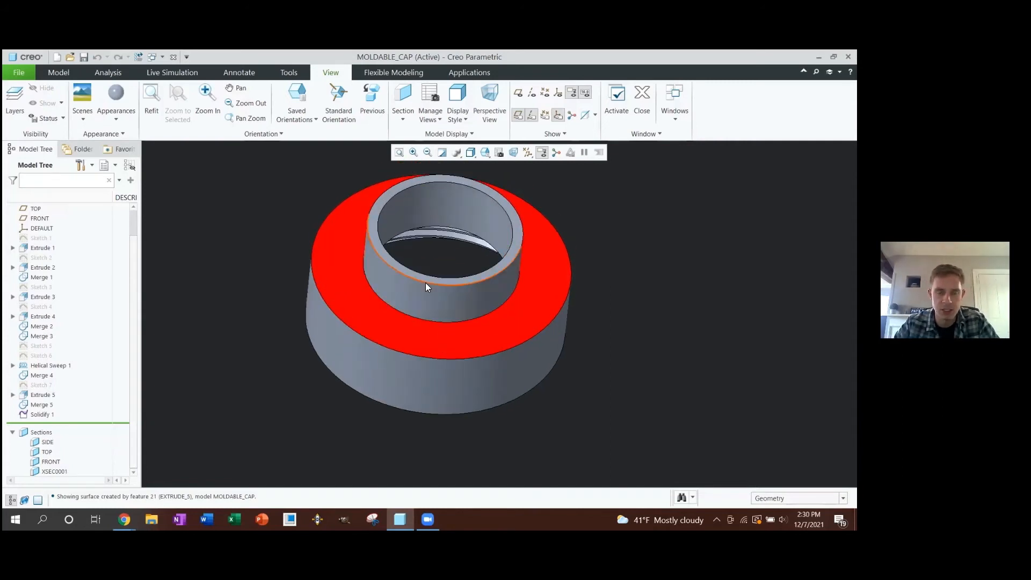
scroll(394, 306, "up", 2)
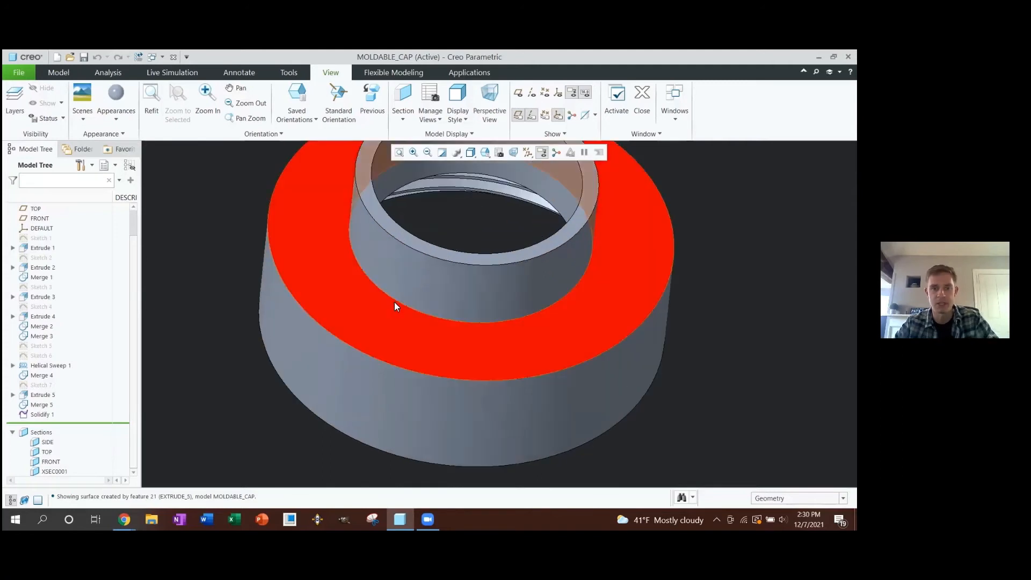
left_click(402, 285)
scroll(402, 285, "down", 3)
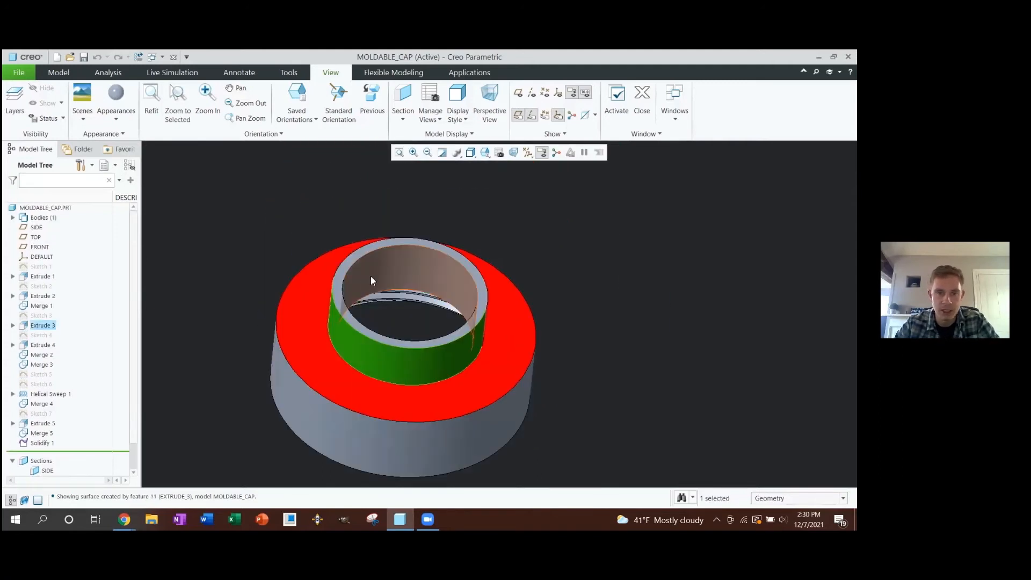
left_click(371, 276, "ctrl")
key("d")
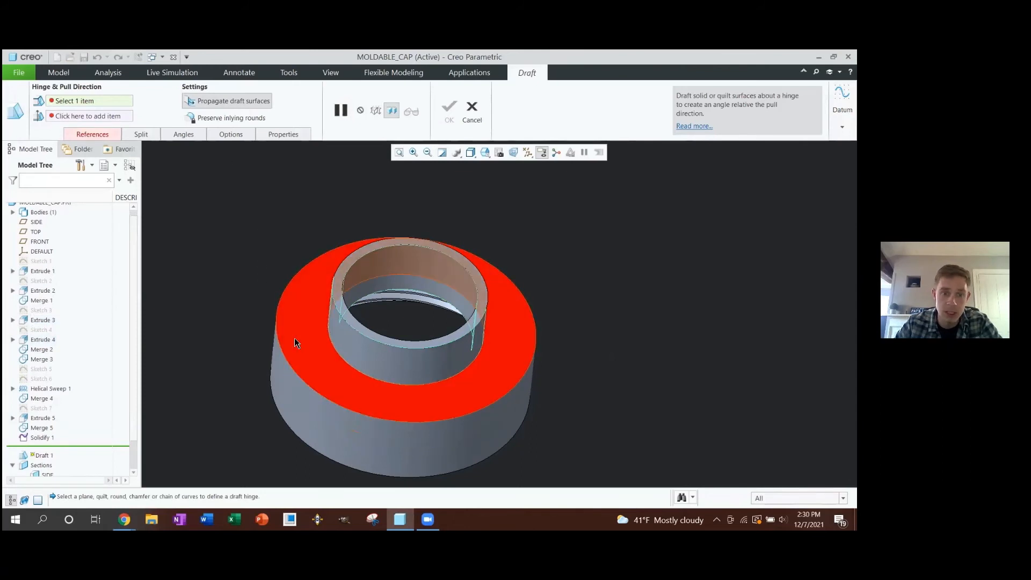
left_click(310, 349)
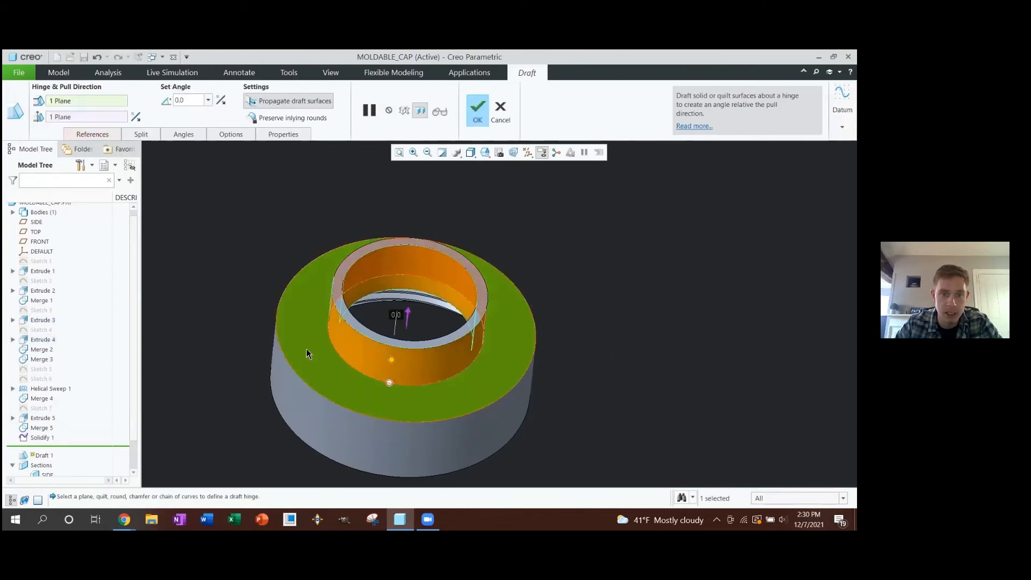
Set the neck draft angle to 2 degrees, reverse the angle direction and complete the draft
scroll(306, 349, "up", 2)
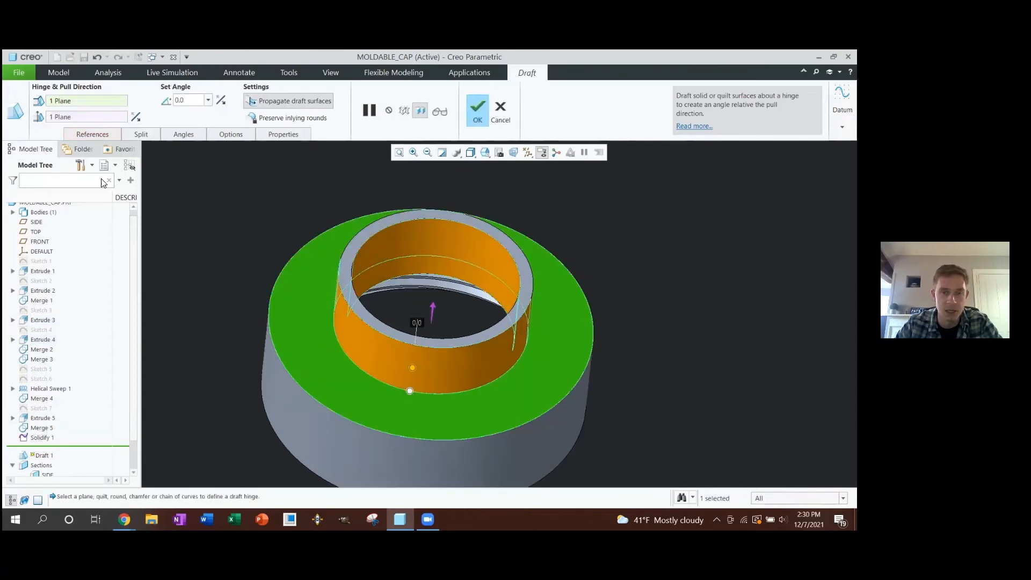
double_click(195, 101)
type("2")
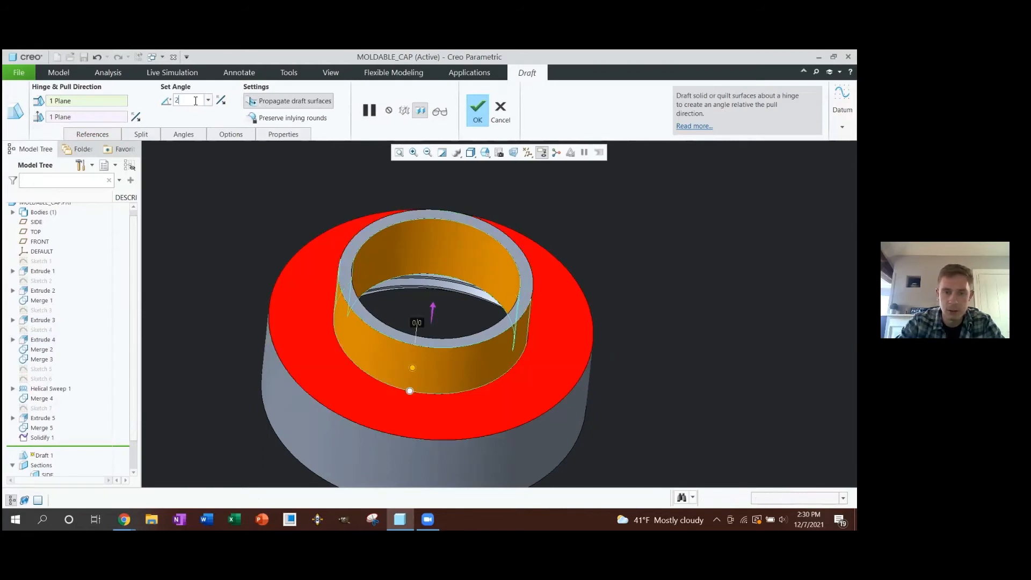
key("Return")
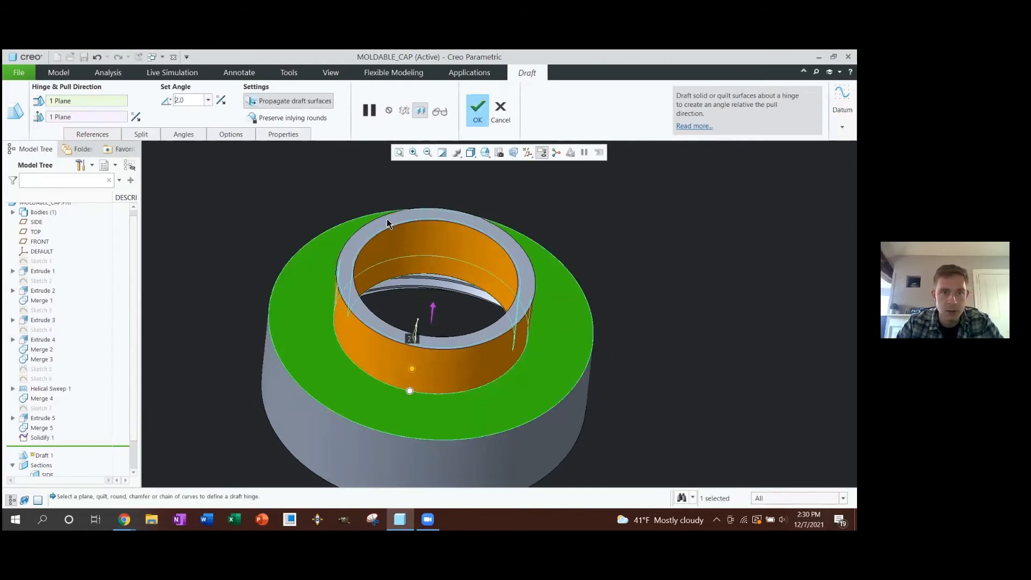
middle_click_drag(387, 217, 361, 266)
scroll(363, 266, "down", 4)
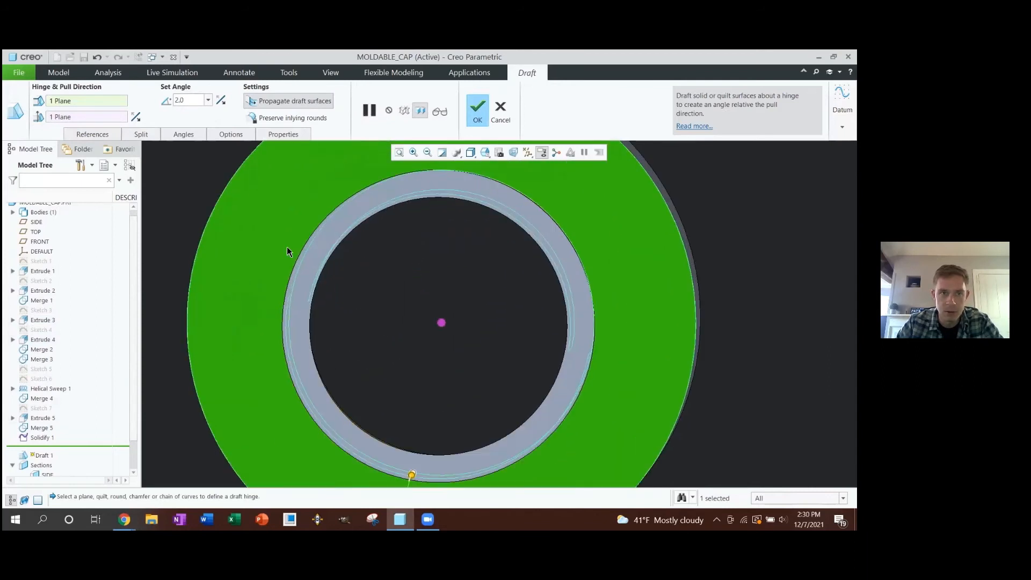
middle_click_drag(280, 253, 294, 298)
scroll(290, 301, "down", 2)
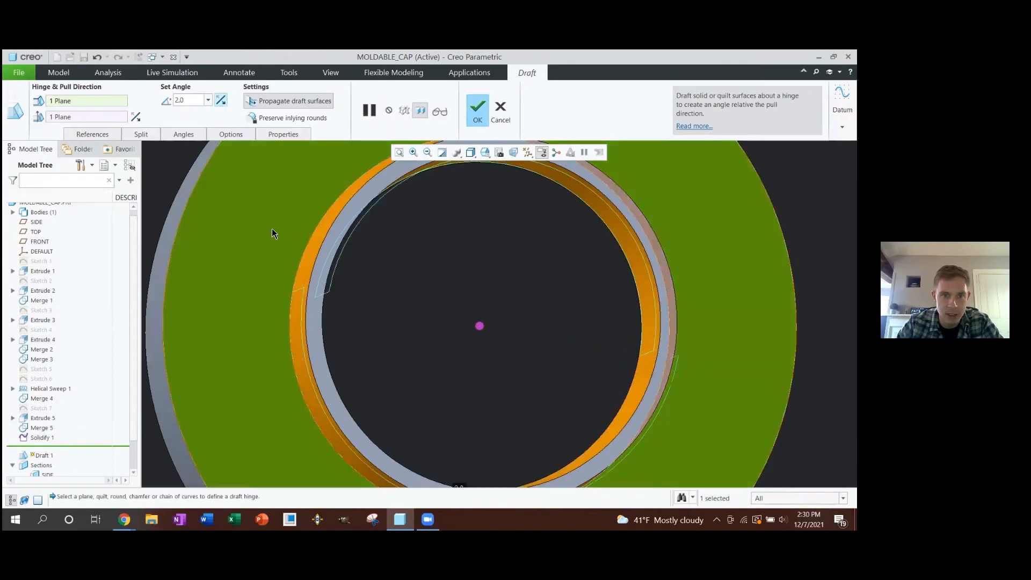
scroll(271, 228, "up", 3)
middle_click(203, 239)
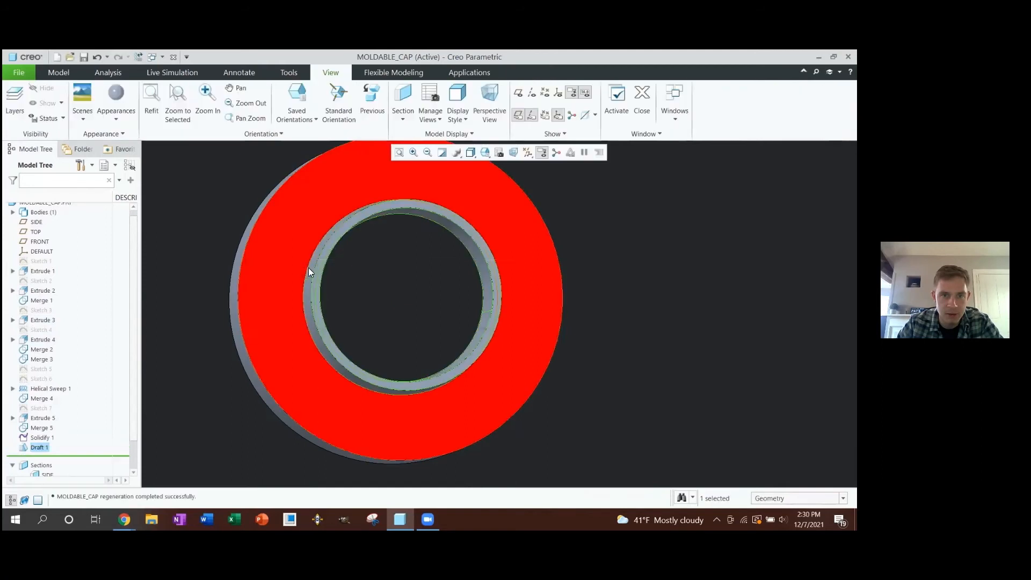
Start a Draft on the outer wall of the wide cap body, using the red flange face as the hinge
left_click(535, 335)
middle_click_drag(535, 335, 423, 240)
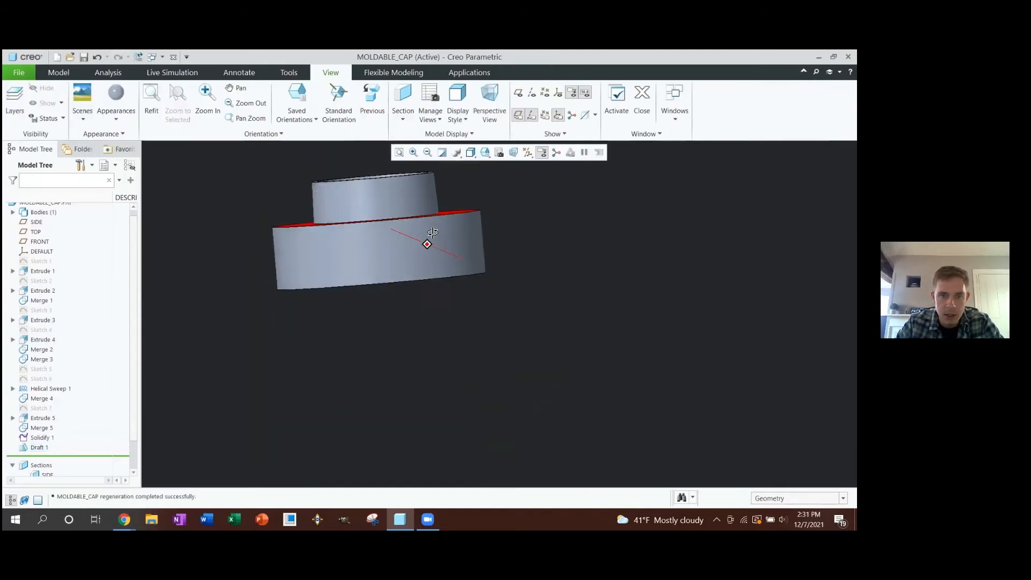
left_click(400, 250)
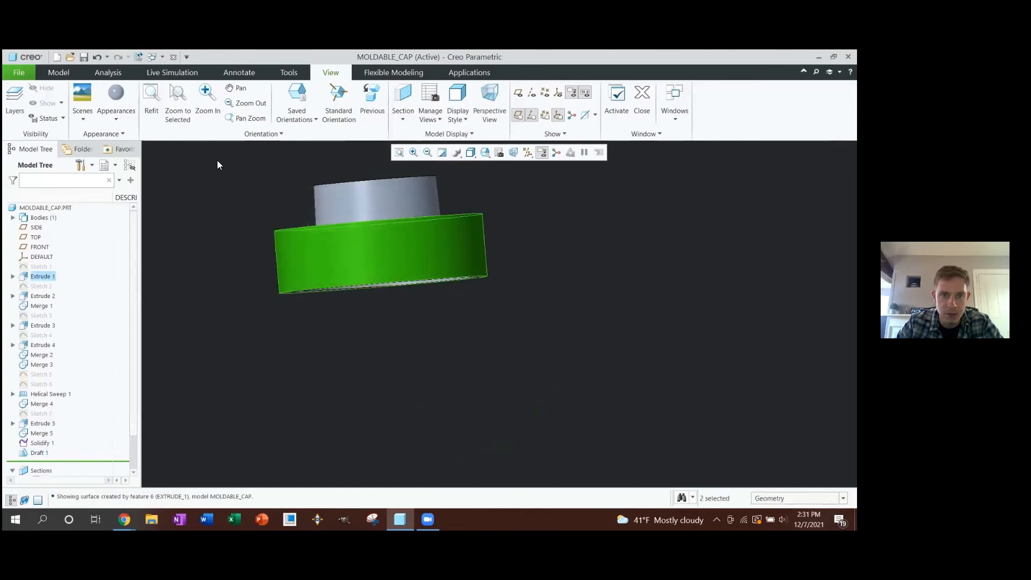
key("d")
middle_click_drag(264, 198, 270, 212)
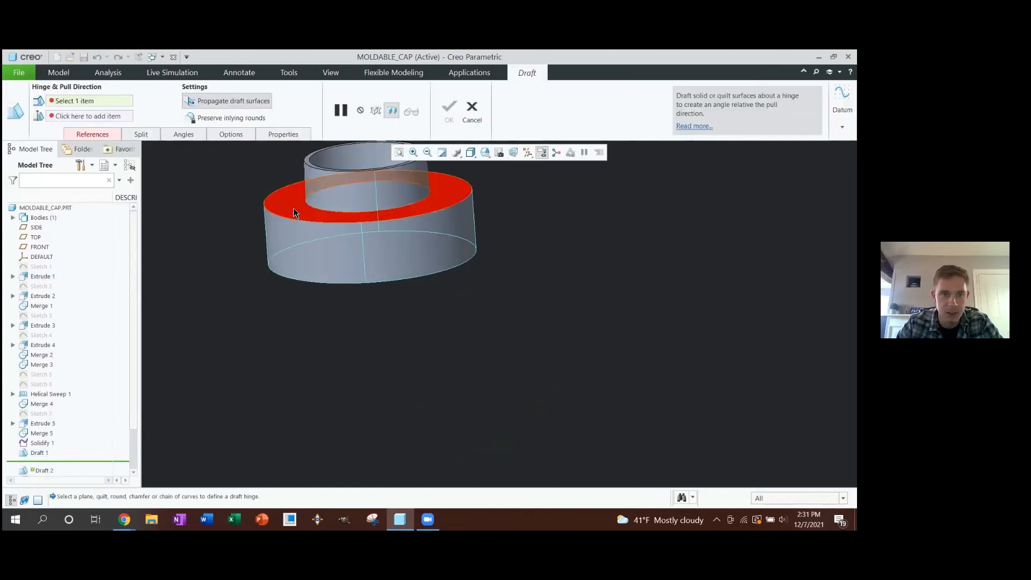
left_click(294, 213)
scroll(295, 213, "down", 2)
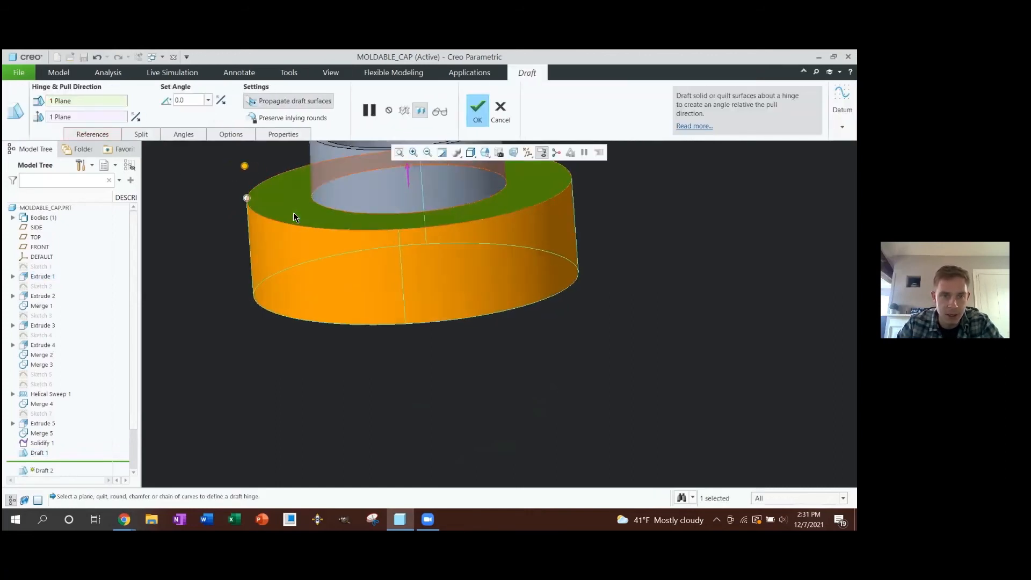
Set the cap body's draft angle to 2 degrees and complete the draft
double_click(181, 100)
type("2")
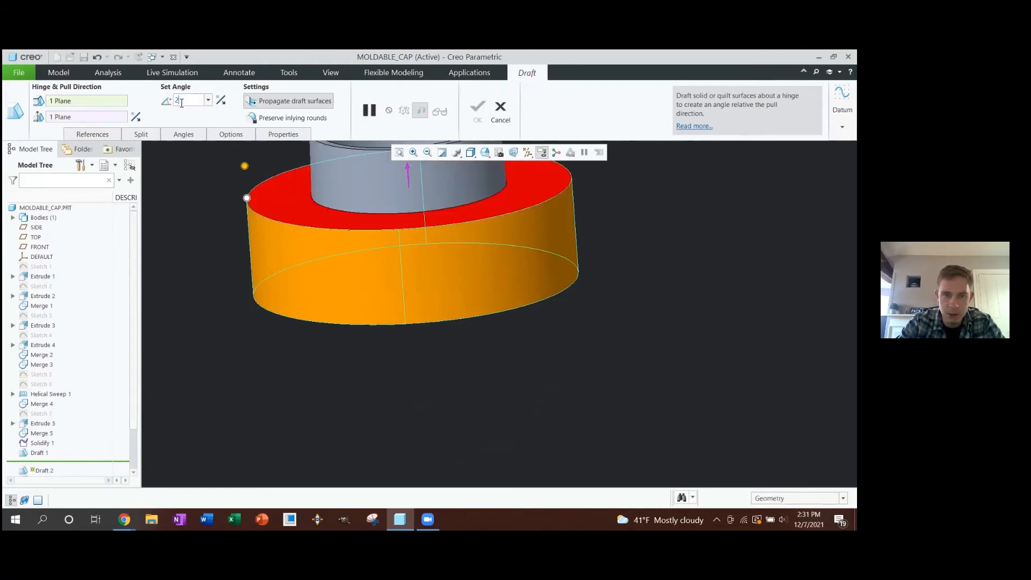
key("Return")
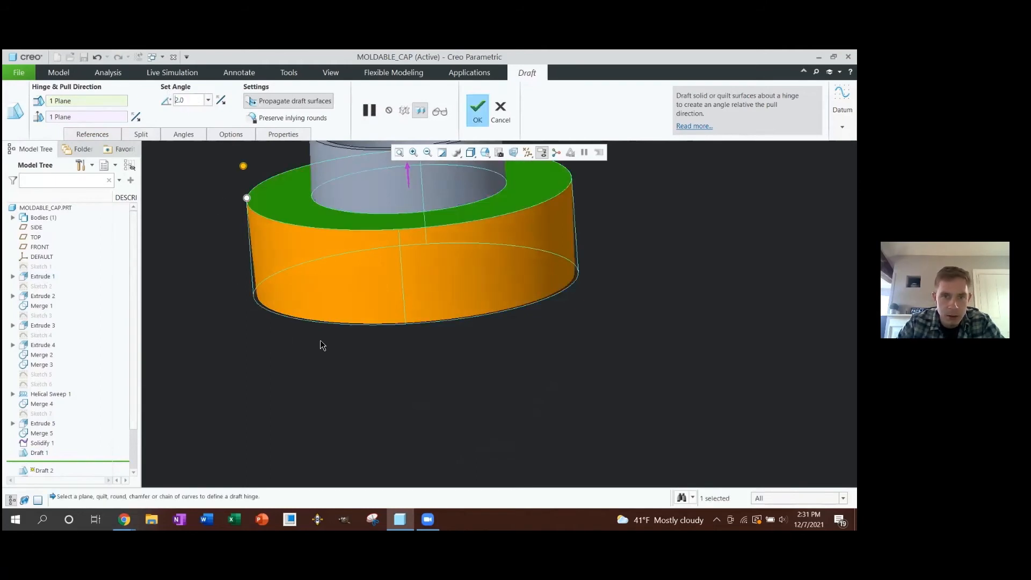
middle_click(405, 329)
key("ctrl+d")
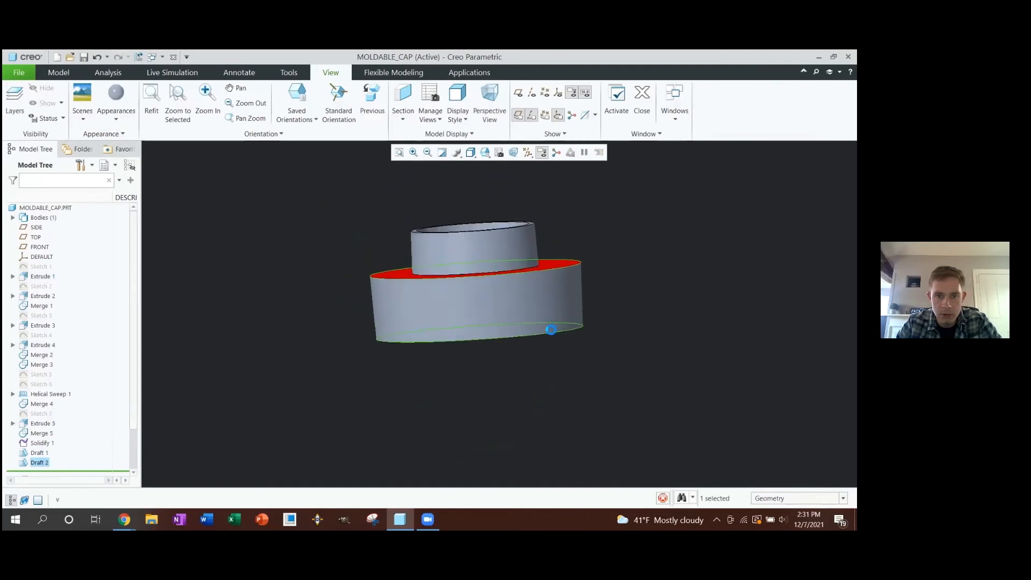
Try to measure from the flange's outer edge to the neck's slanted wall in a straight side view
middle_click_drag(676, 313, 602, 303, "shift")
scroll(334, 275, "down", 3)
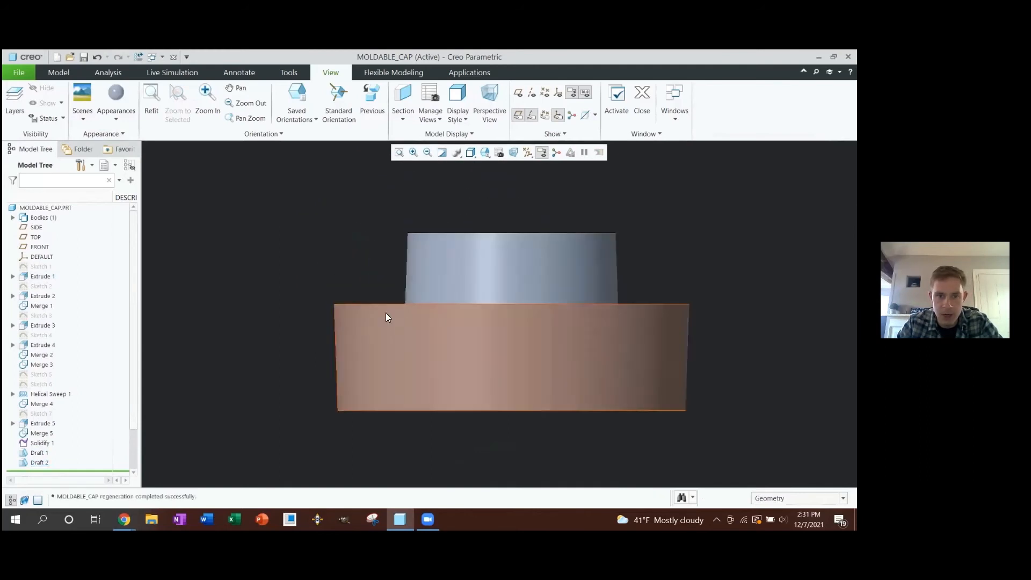
left_click(379, 306)
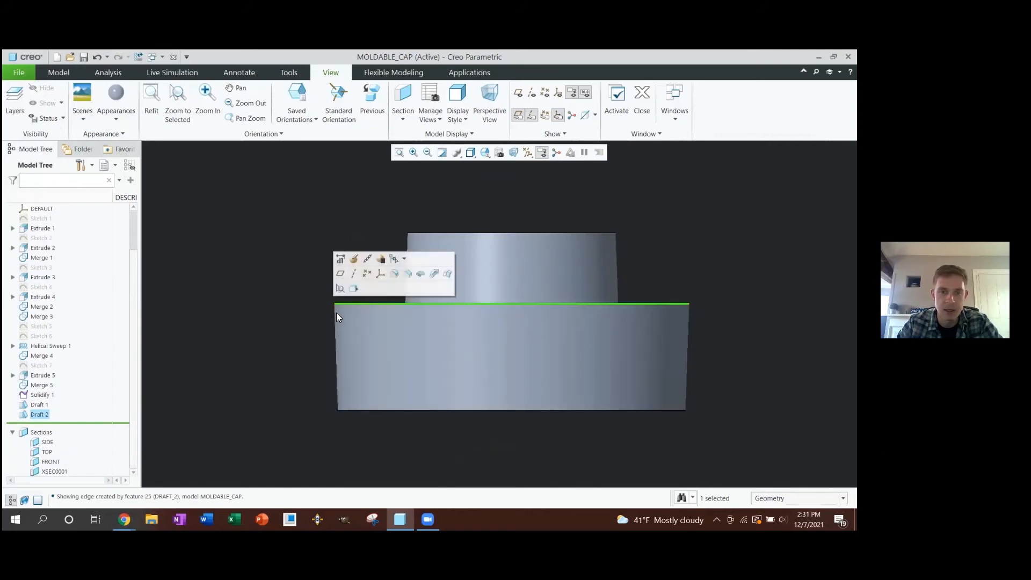
left_click(308, 340)
middle_click_drag(308, 340, 204, 317, "shift")
left_click(274, 281)
left_click(280, 279)
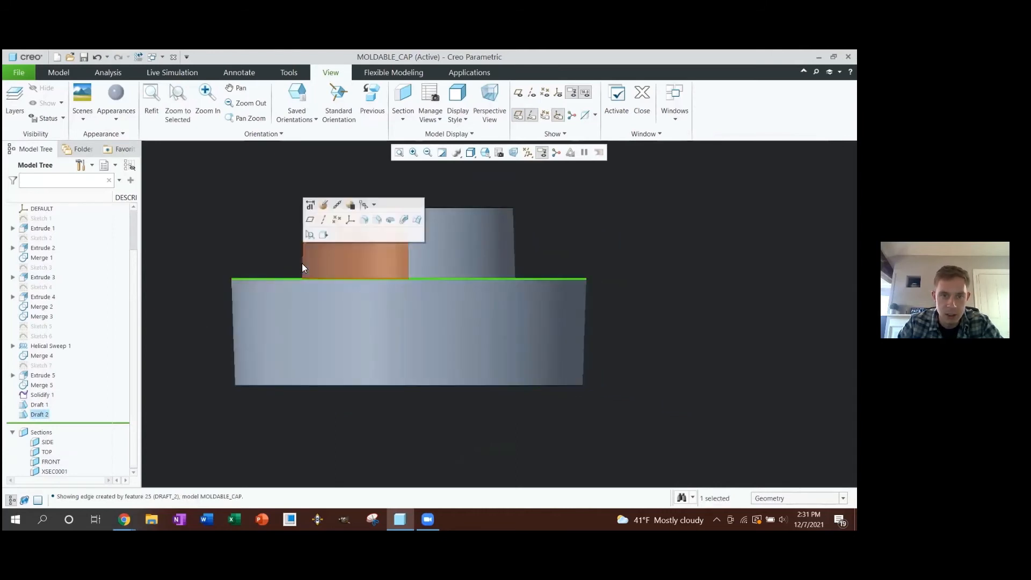
key("m")
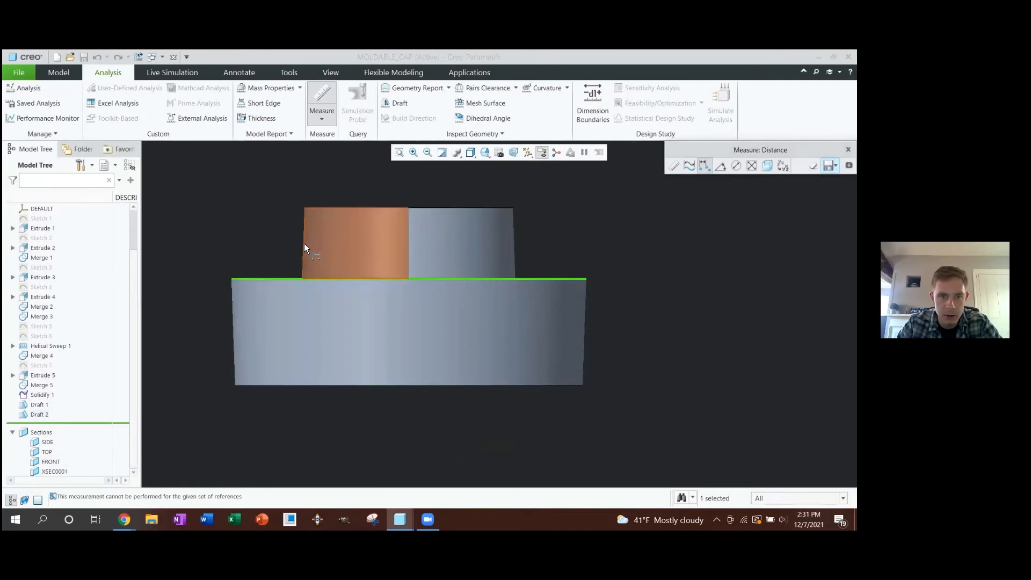
key("Escape")
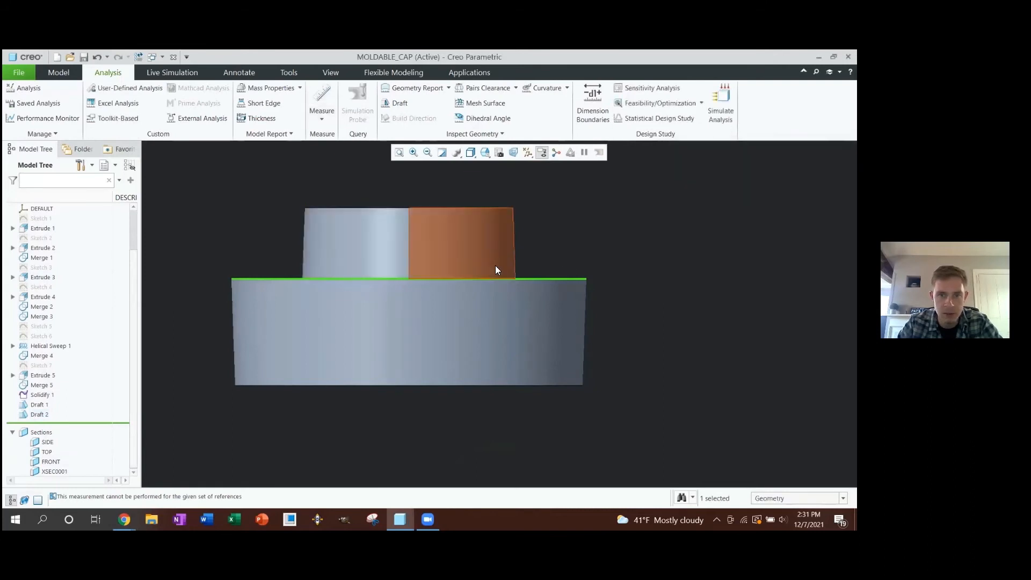
Display the datum planes and start a line sketch on the FRONT plane
scroll(528, 298, "up", 2)
left_click(626, 327)
key("p")
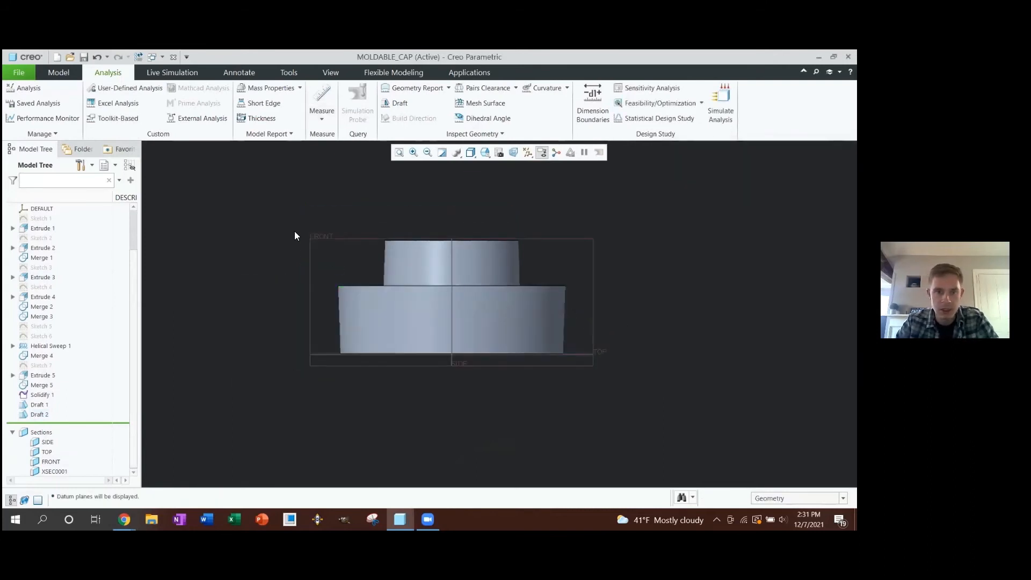
left_click(315, 237)
key("s")
key("l")
Sketch one line along the neck's slanted silhouette and a horizontal line inward from its base along the flange edge
left_click(385, 239)
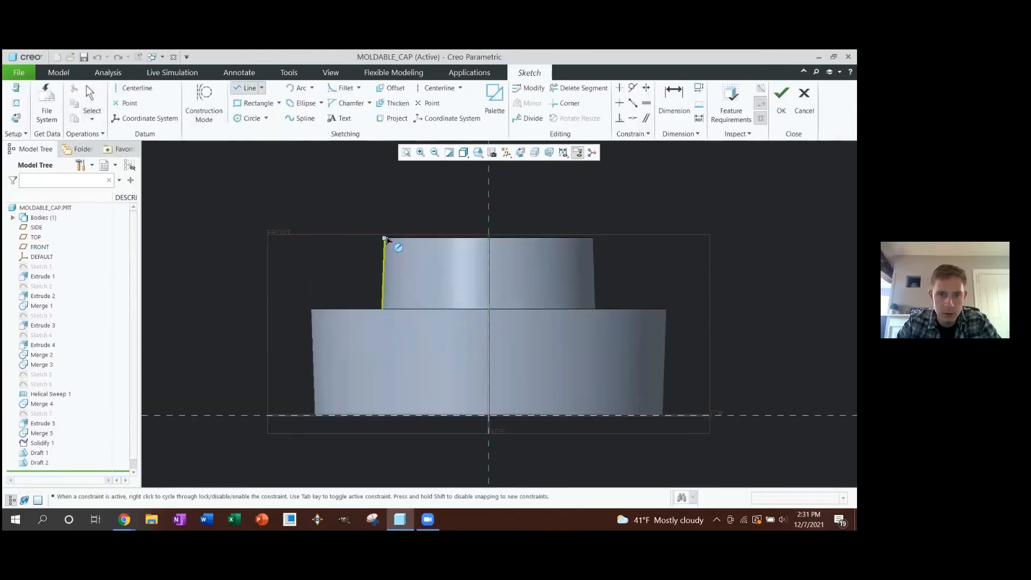
left_click(385, 237)
middle_click(388, 314)
left_click(383, 309)
left_click(451, 309)
middle_click(326, 279)
middle_click(326, 279)
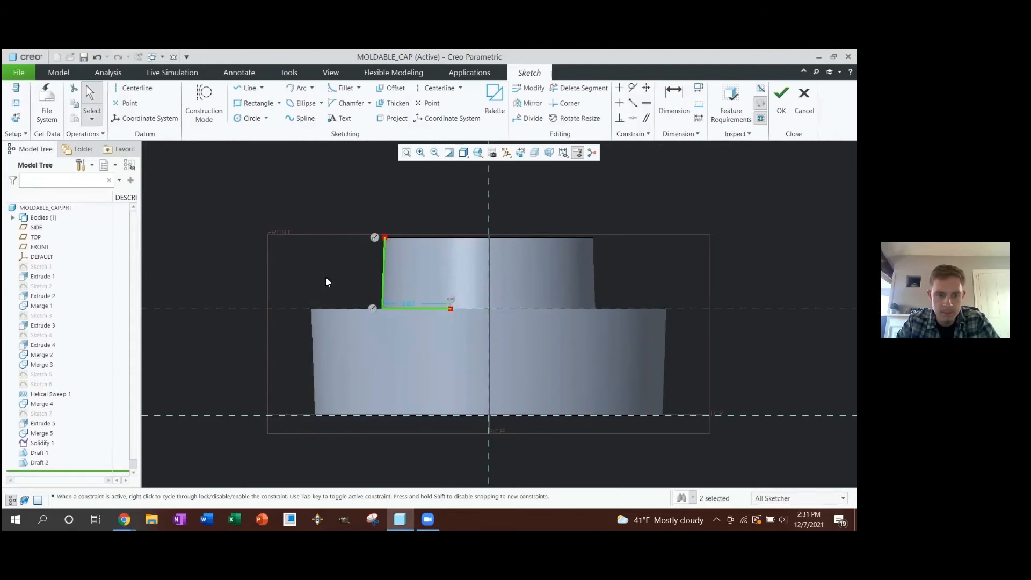
Measure the angle between the slanted neck line and the horizontal flange line
key("m")
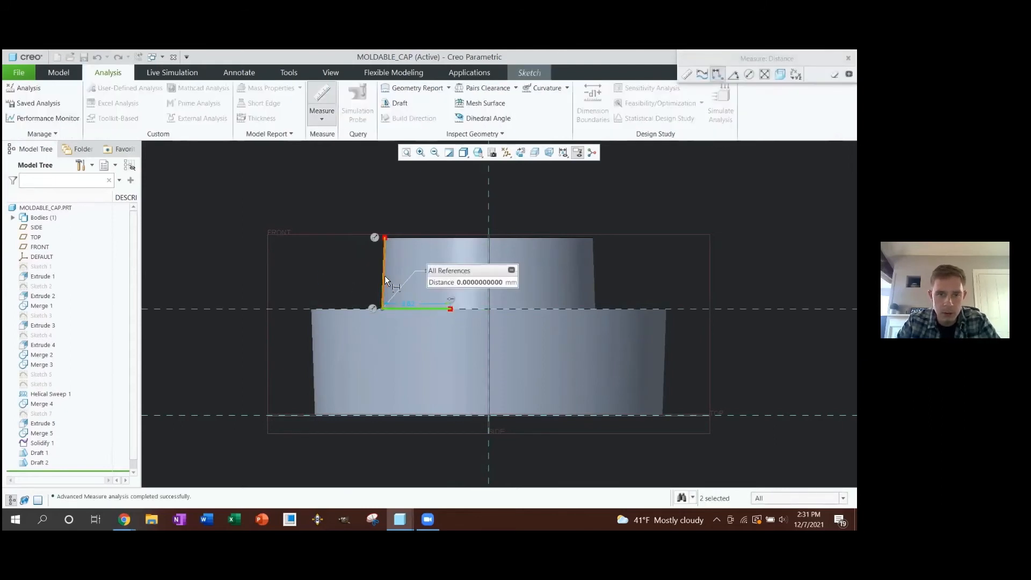
left_click_drag(687, 65, 582, 144)
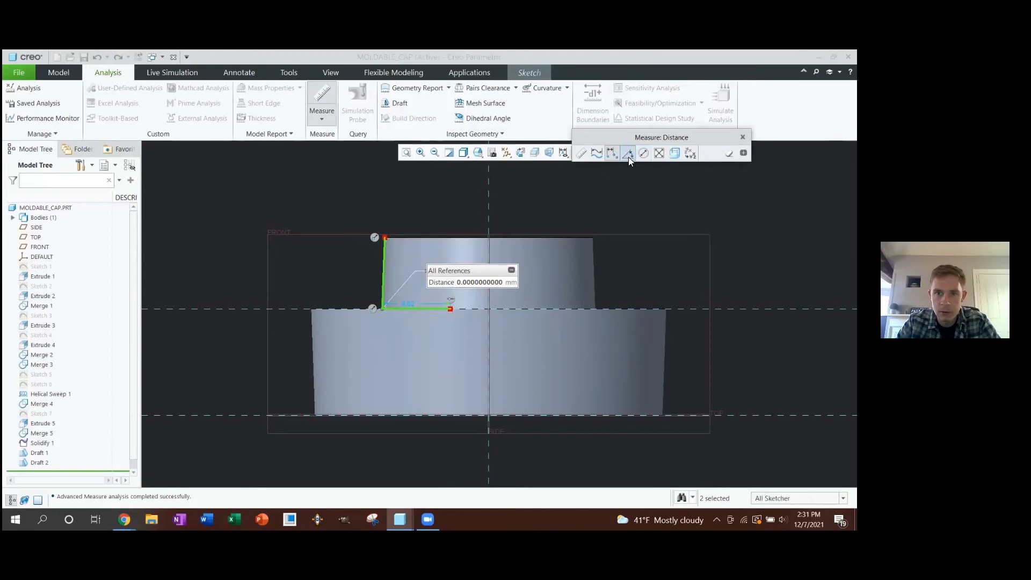
left_click(628, 154)
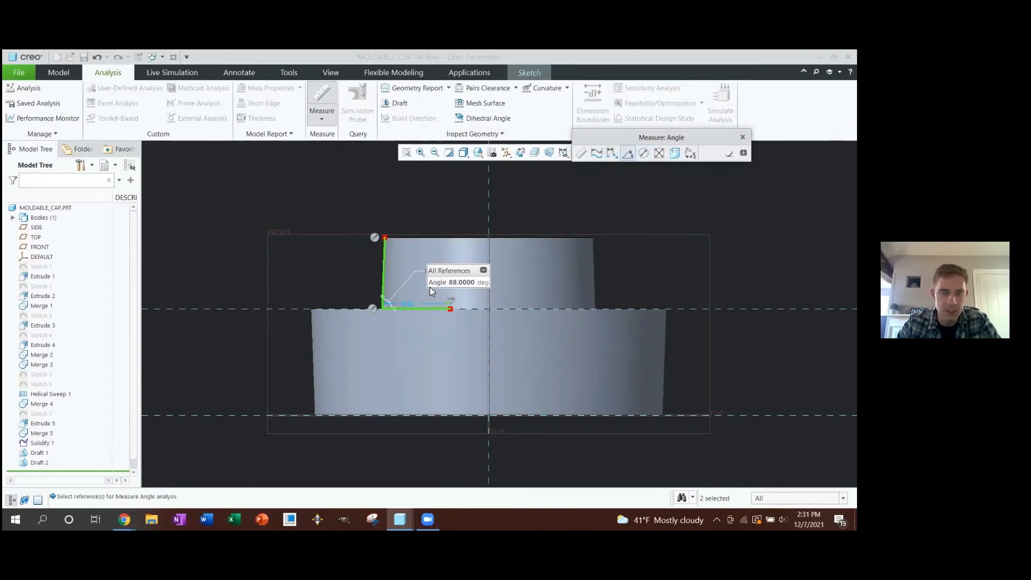
key("Escape")
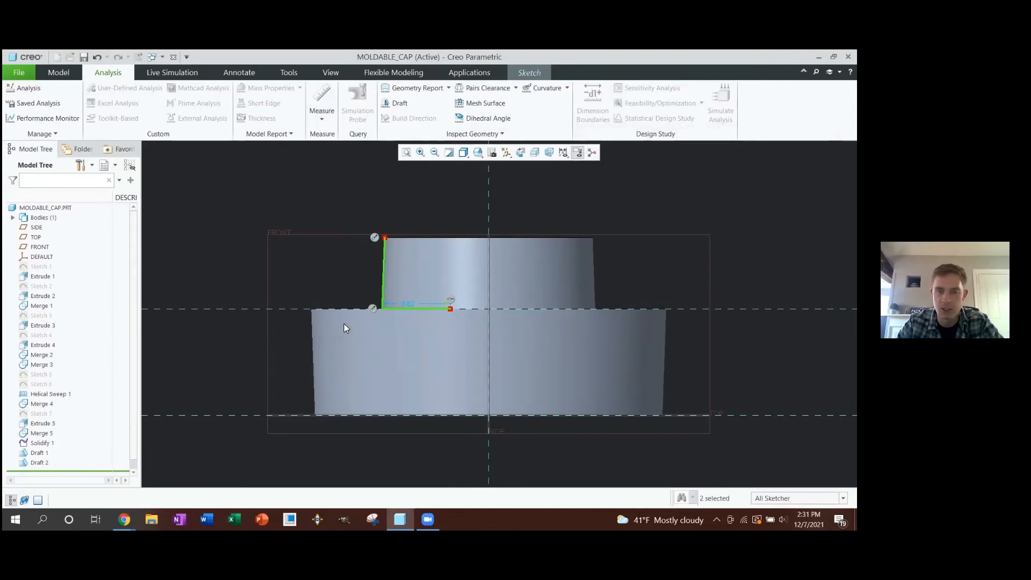
Delete both construction check lines and leave the sketch without saving it
left_click_drag(334, 200, 468, 333)
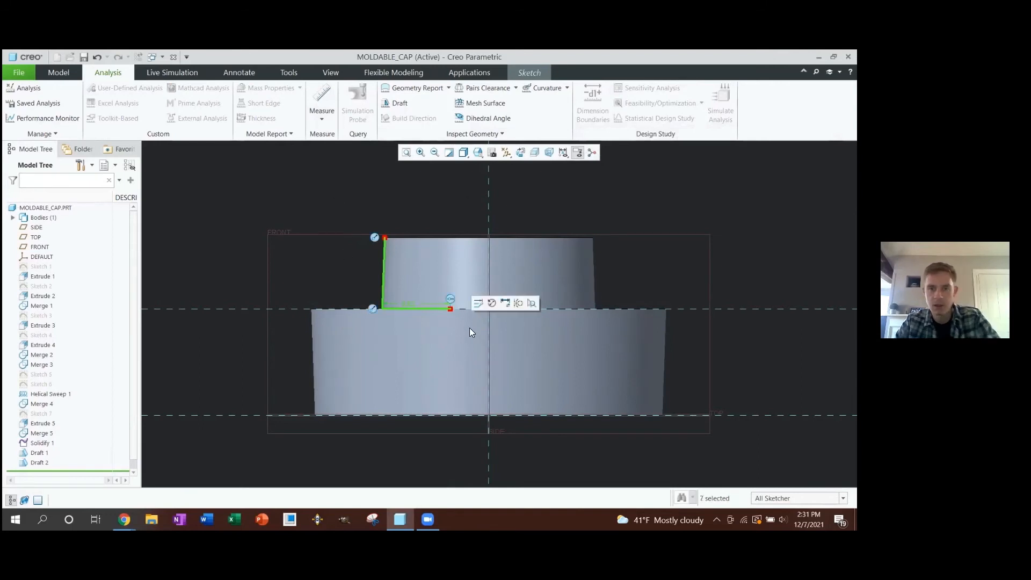
key("Delete")
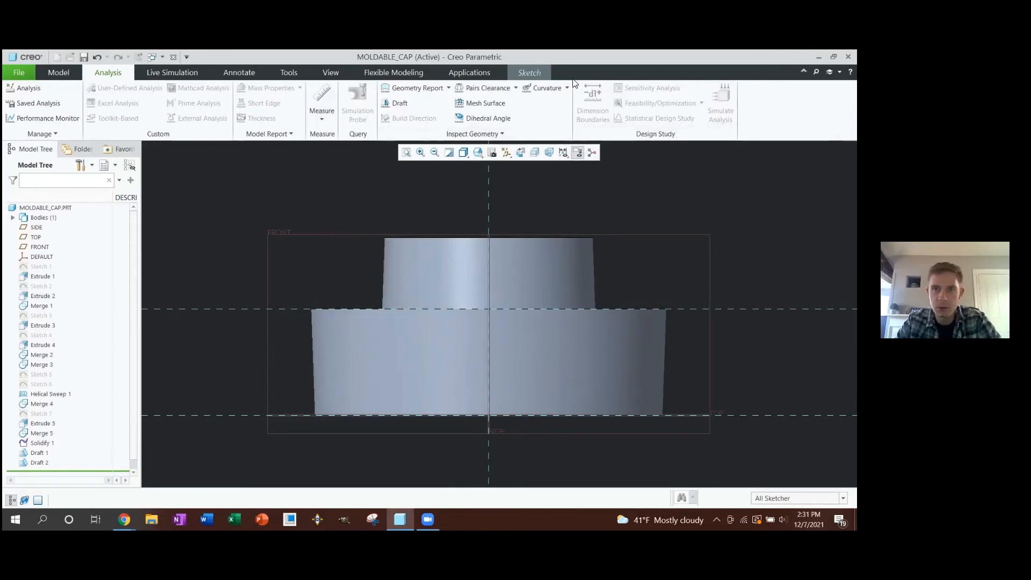
left_click(538, 73)
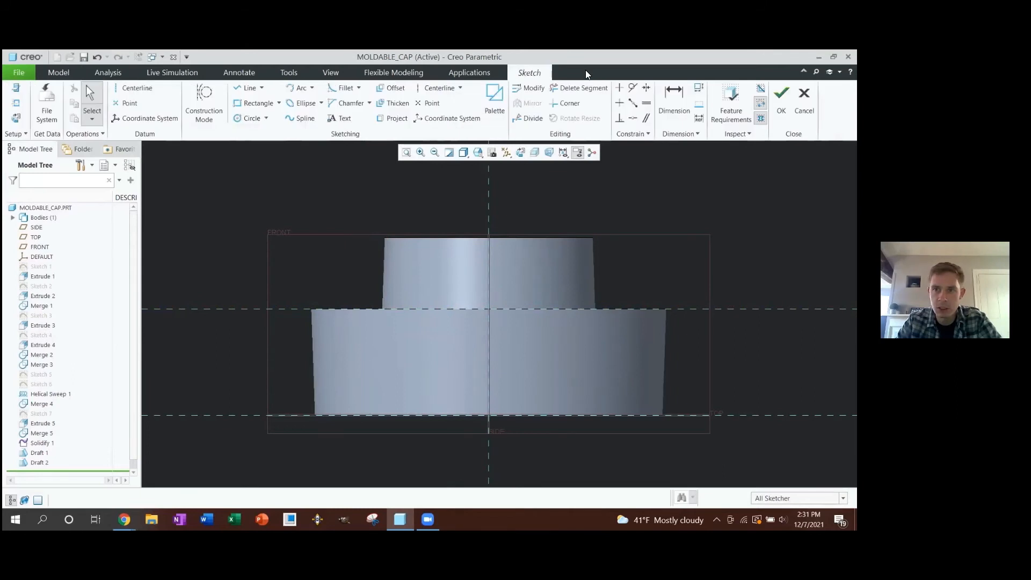
left_click(803, 100)
left_click(470, 299)
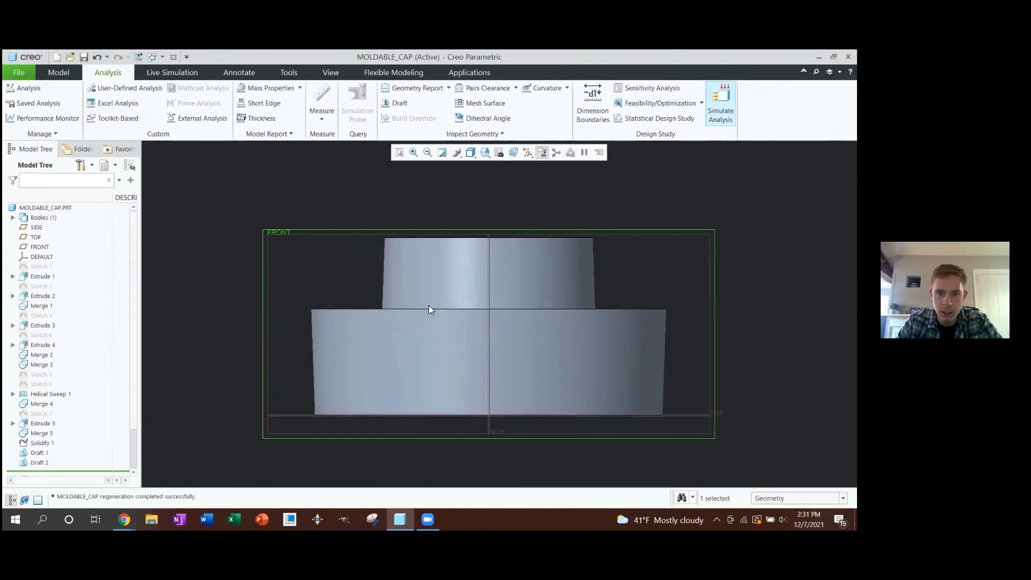
Examine the cap's threaded inner side and hide the datum planes
key("ctrl+d")
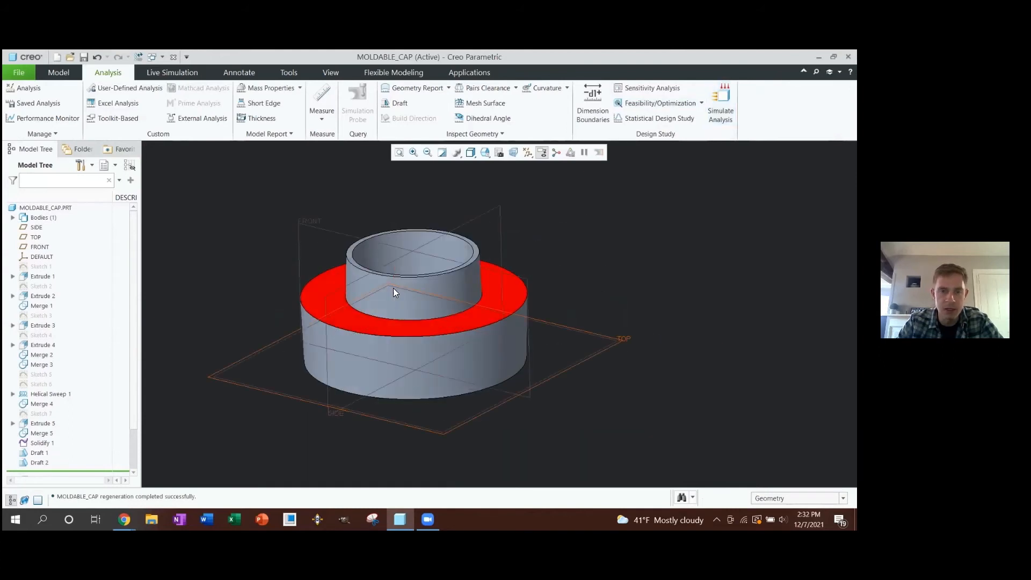
middle_click_drag(398, 280, 370, 225)
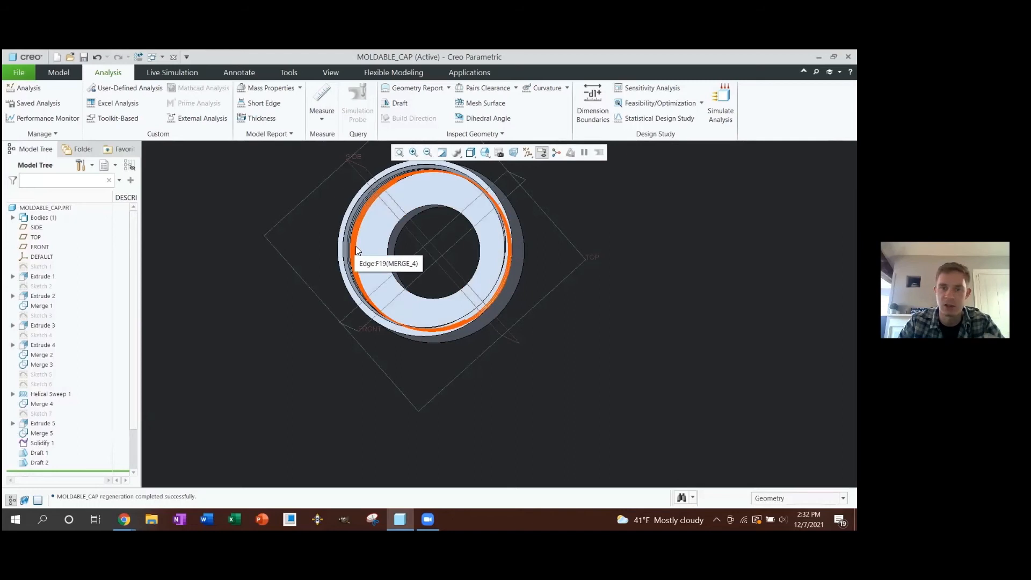
middle_click_drag(355, 246, 608, 376)
key("p")
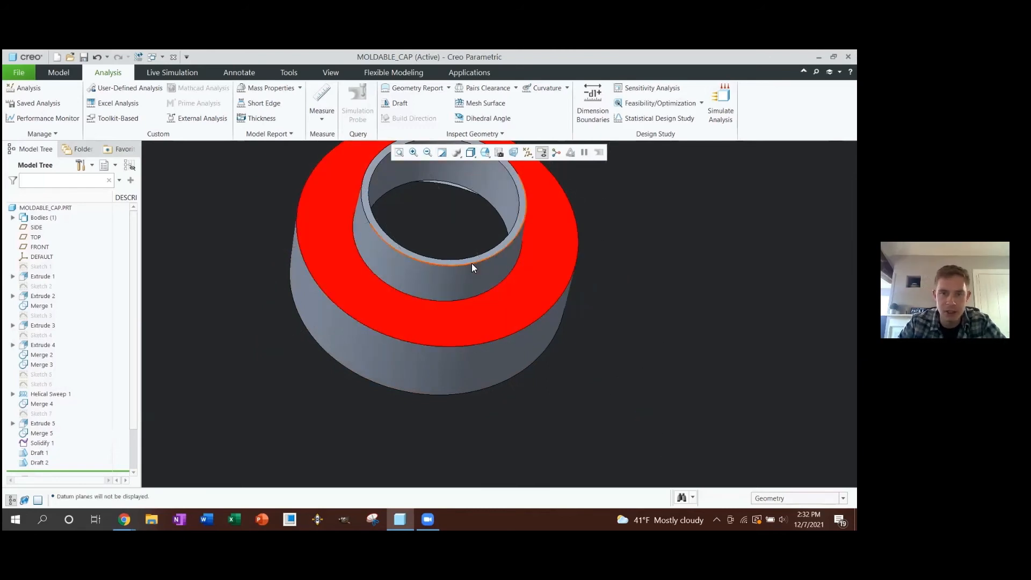
Start a Round on the outer edge of the neck's top rim with a radius of 0.50
scroll(424, 267, "up", 2)
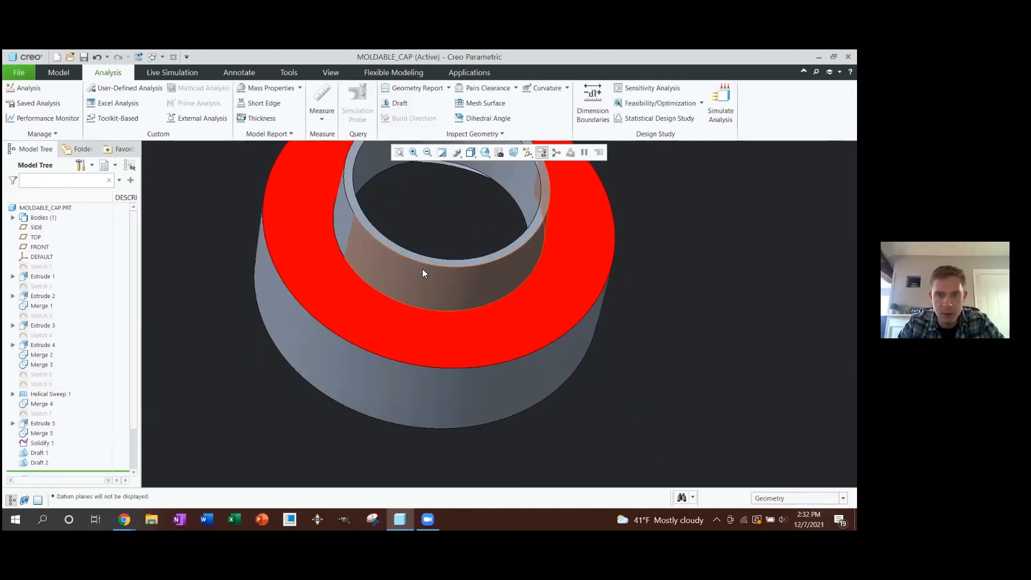
key("r")
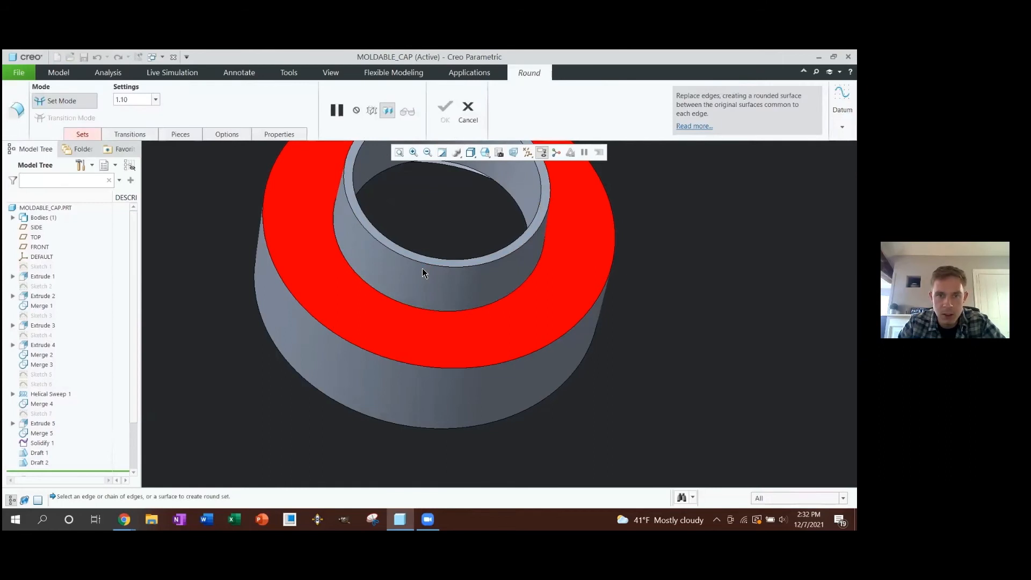
left_click(383, 246)
double_click(130, 100)
type("0.50")
key("Return")
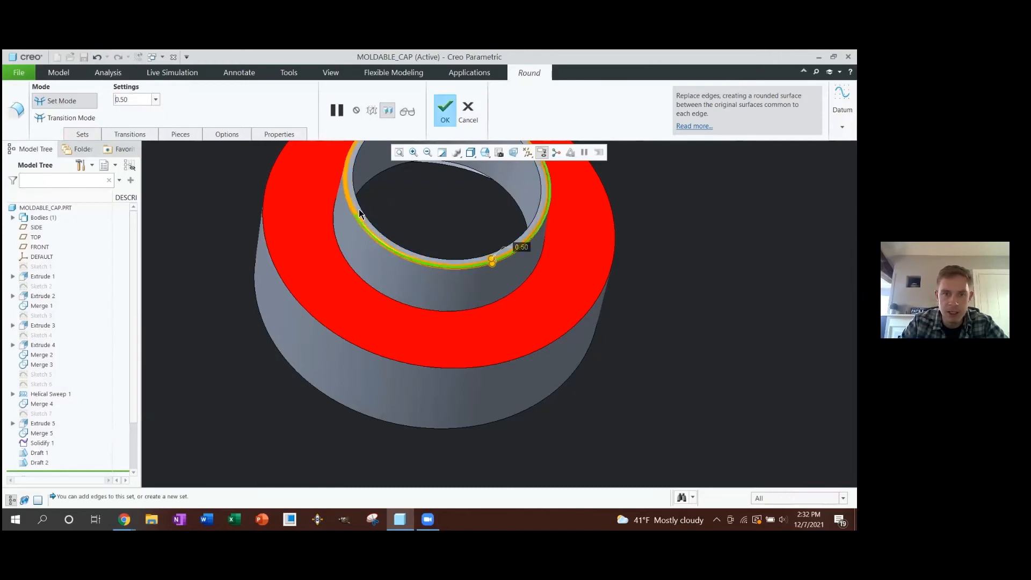
Add the outer edge of the cap's threaded end to the same round set and complete the round
middle_click_drag(368, 208, 359, 363)
left_click(352, 346, "ctrl")
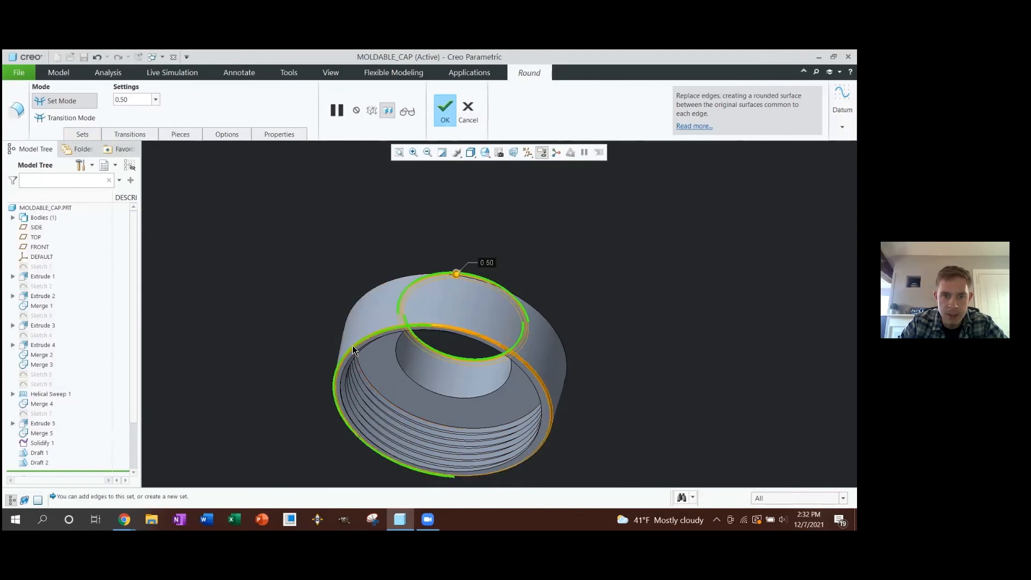
middle_click_drag(358, 346, 331, 346)
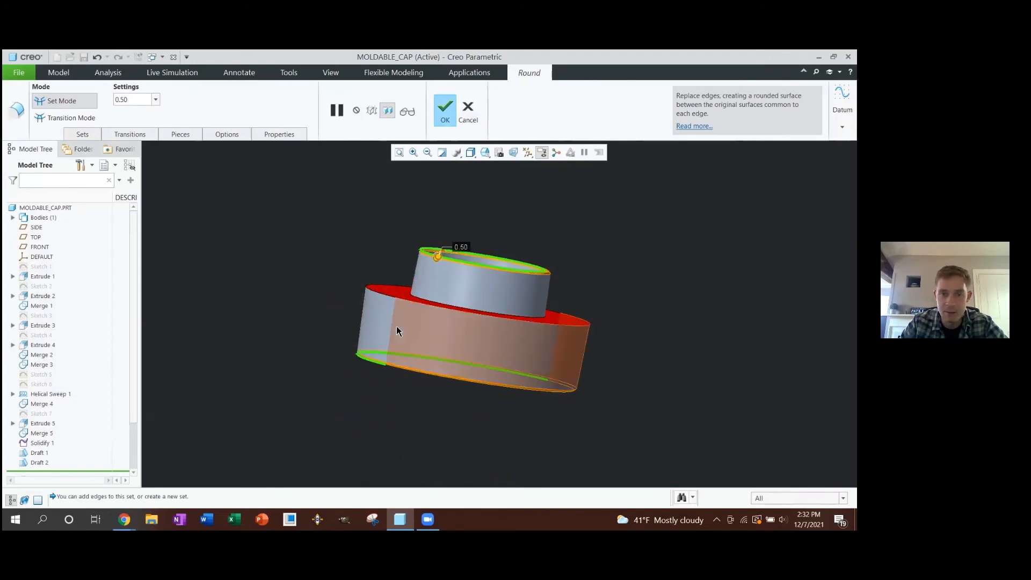
scroll(358, 289, "down", 5)
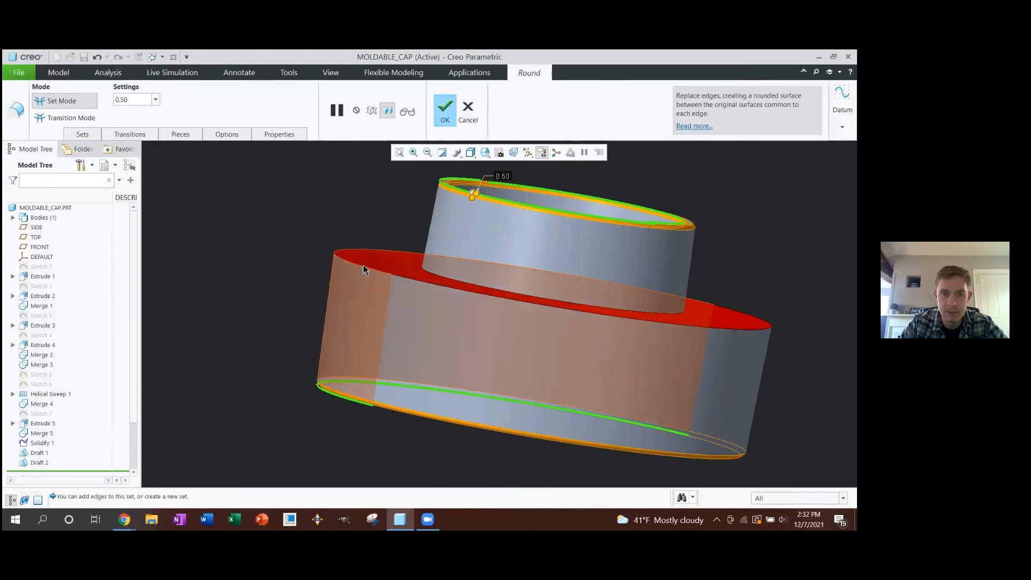
middle_click(363, 268)
Check the outer edge of the red parting face and view the cap's threaded end
left_click(358, 263)
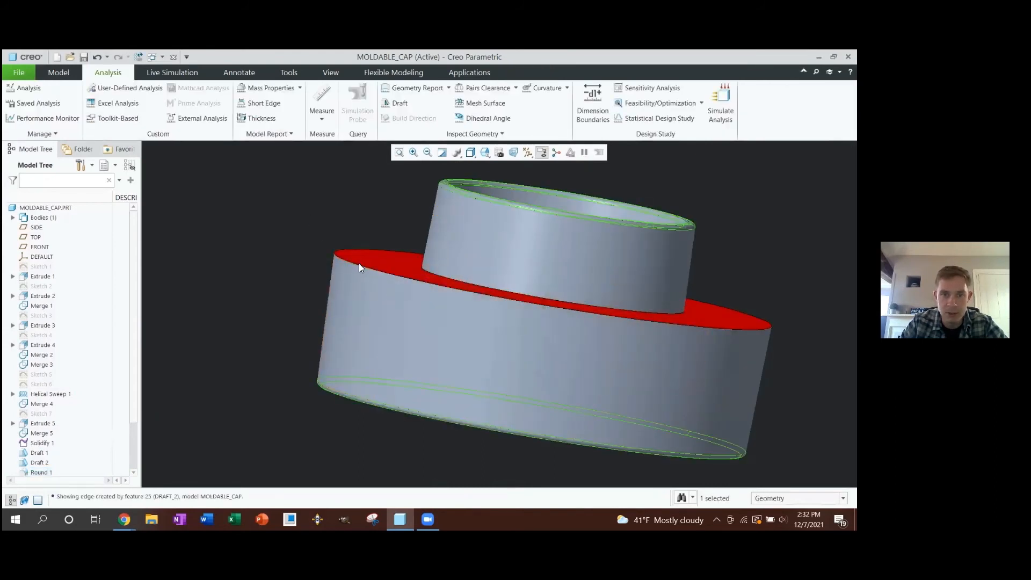
left_click(309, 257)
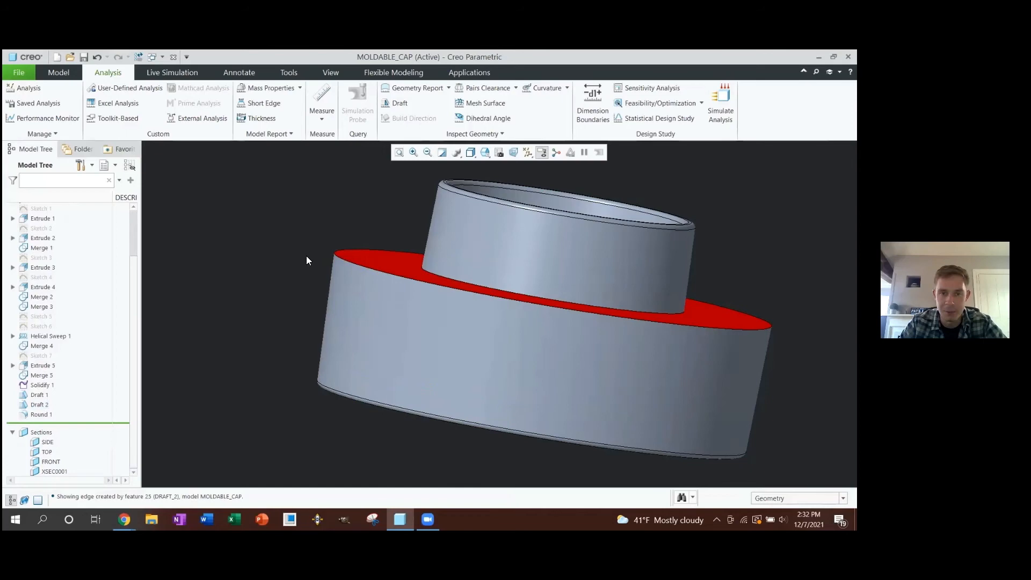
middle_click_drag(306, 255, 326, 232)
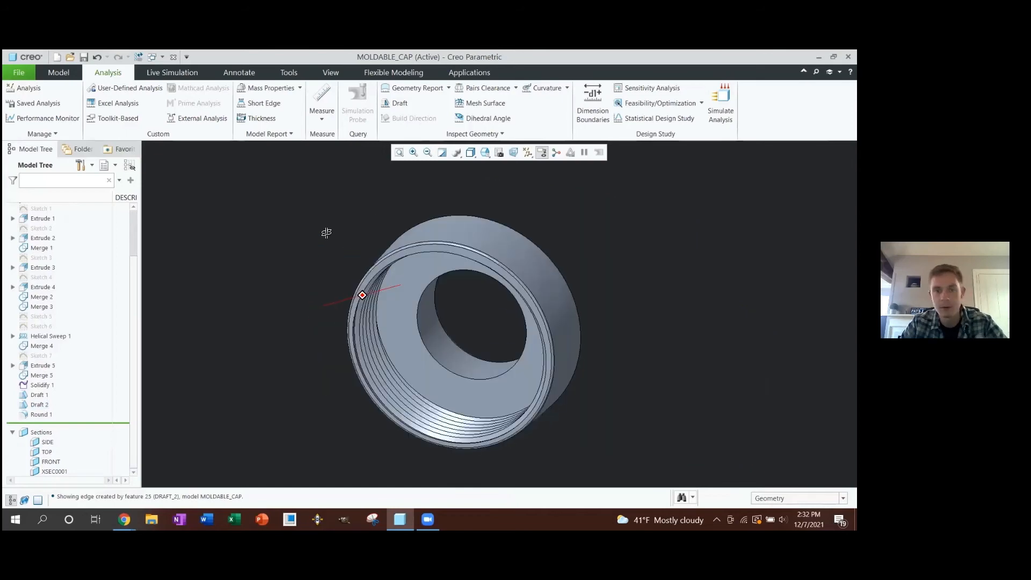
scroll(439, 354, "down", 5)
left_click(418, 346)
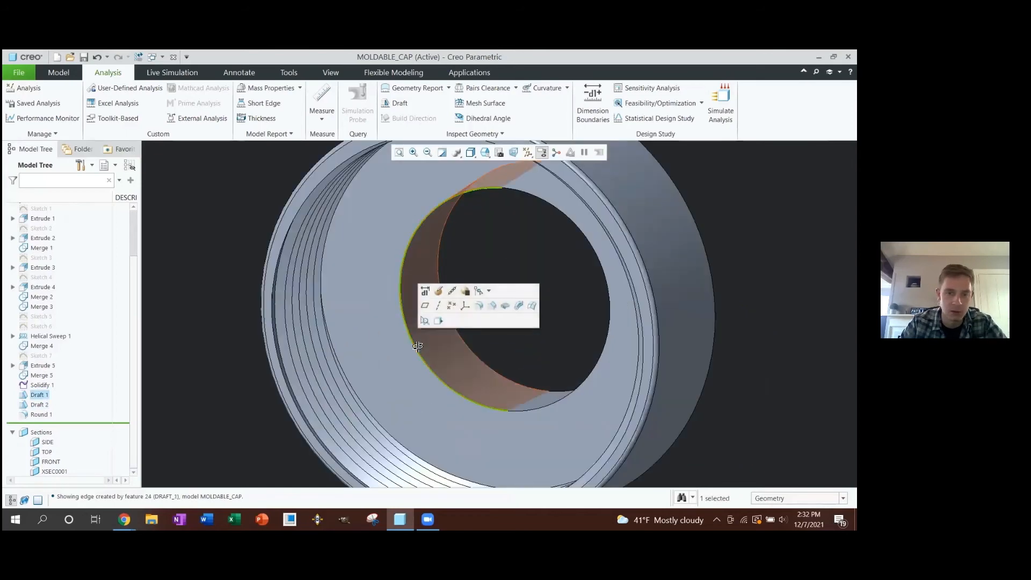
scroll(399, 360, "up", 5)
left_click(327, 448)
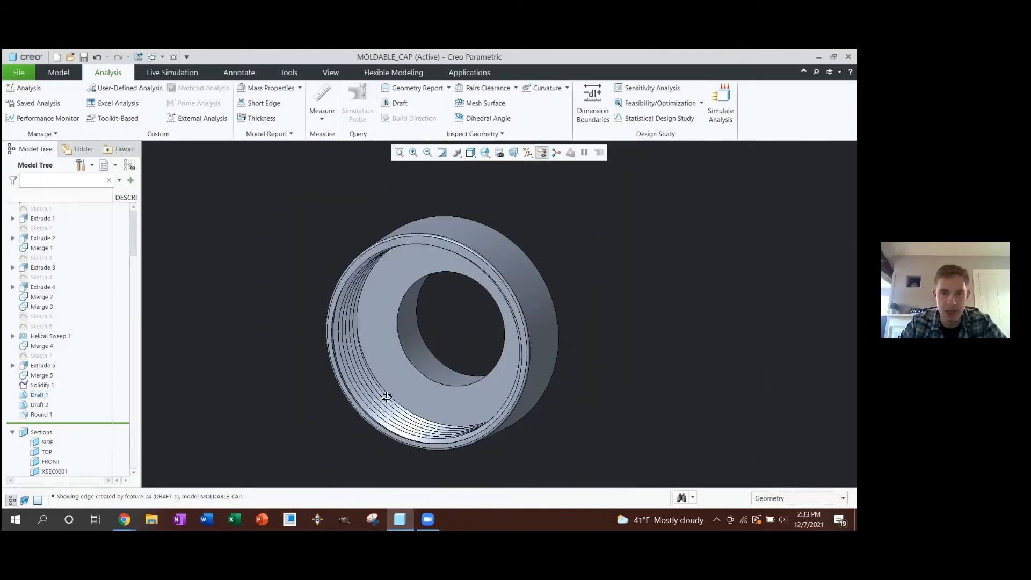
middle_click_drag(393, 389, 353, 338, "shift")
key("r")
scroll(350, 391, "down", 4)
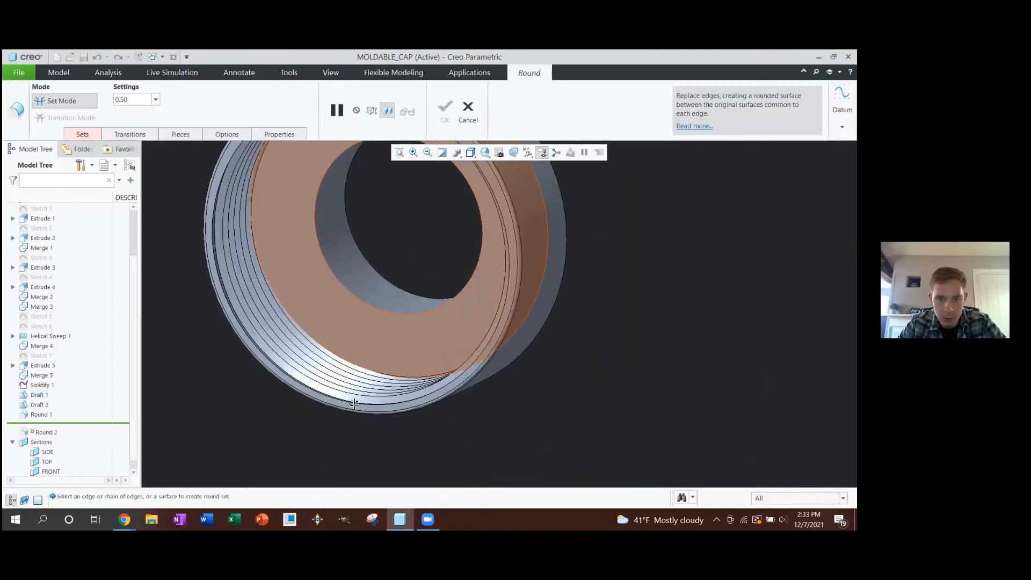
scroll(398, 337, "up", 4)
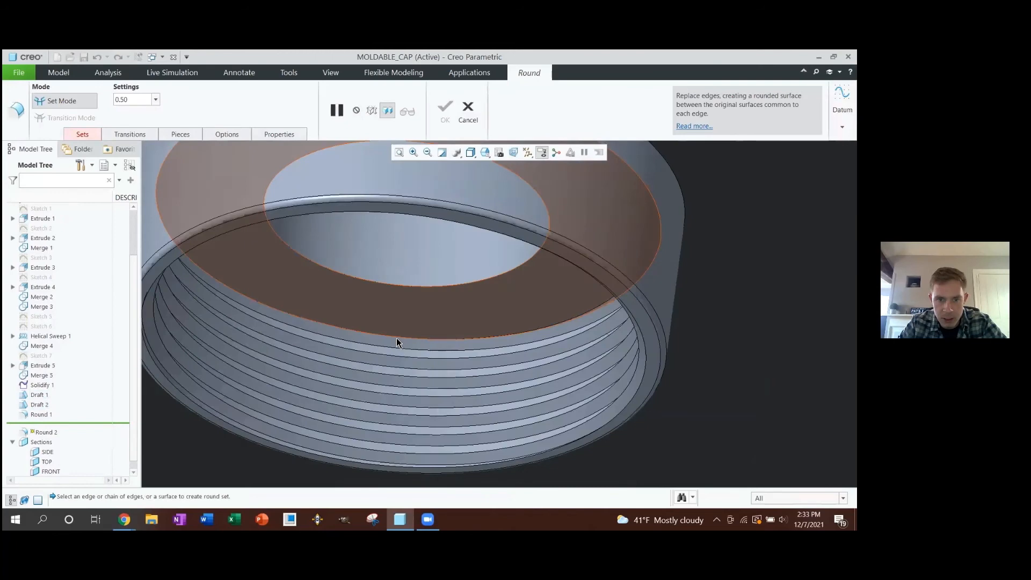
middle_click_drag(397, 337, 397, 338)
left_click(398, 338)
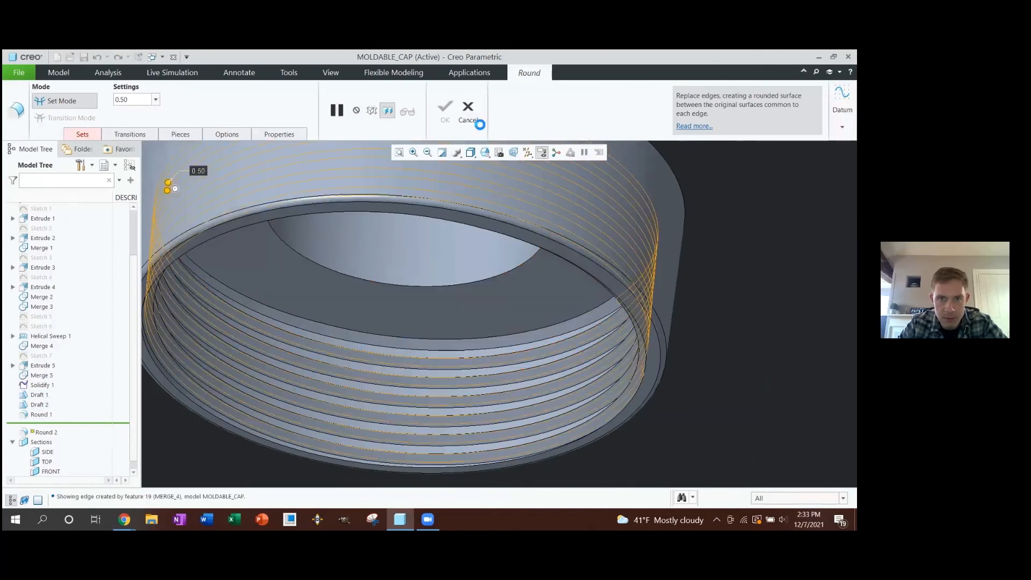
left_click(467, 106)
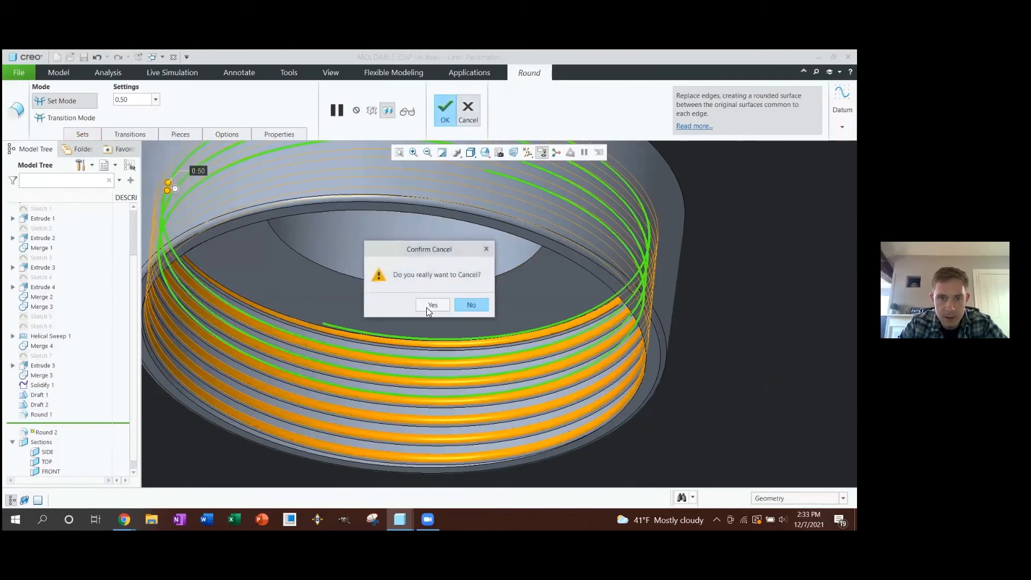
left_click(432, 307)
Scale the whole cap model by a factor of 1.015
scroll(628, 355, "up", 4)
middle_click_drag(628, 354, 580, 345, "shift")
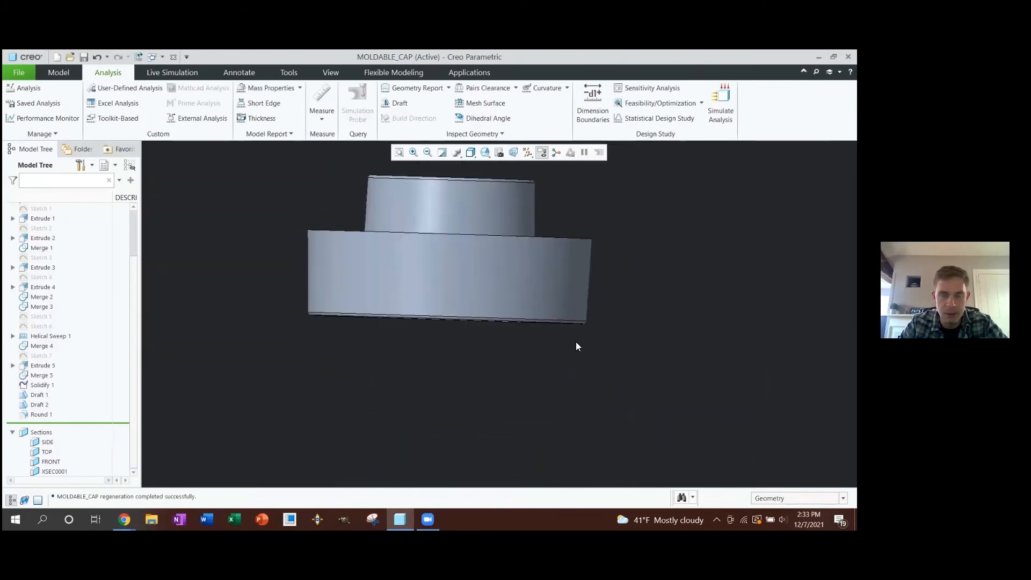
middle_click_drag(510, 302, 430, 288)
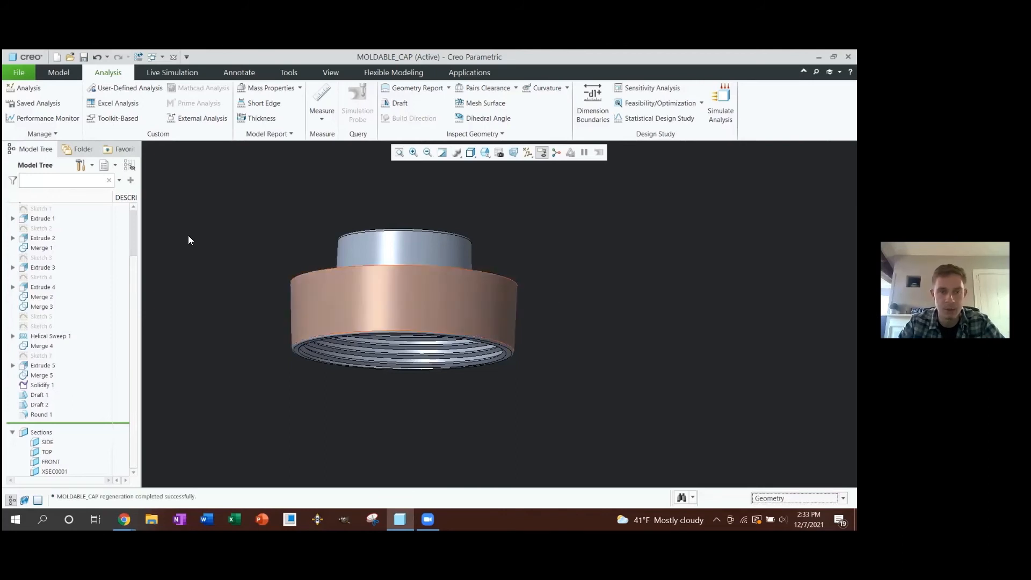
left_click(59, 73)
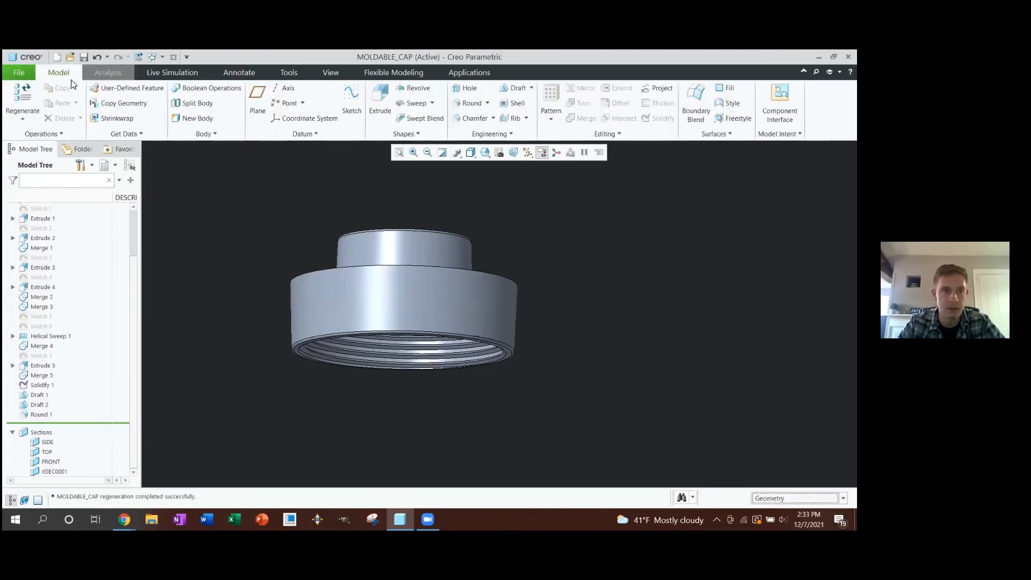
left_click(59, 134)
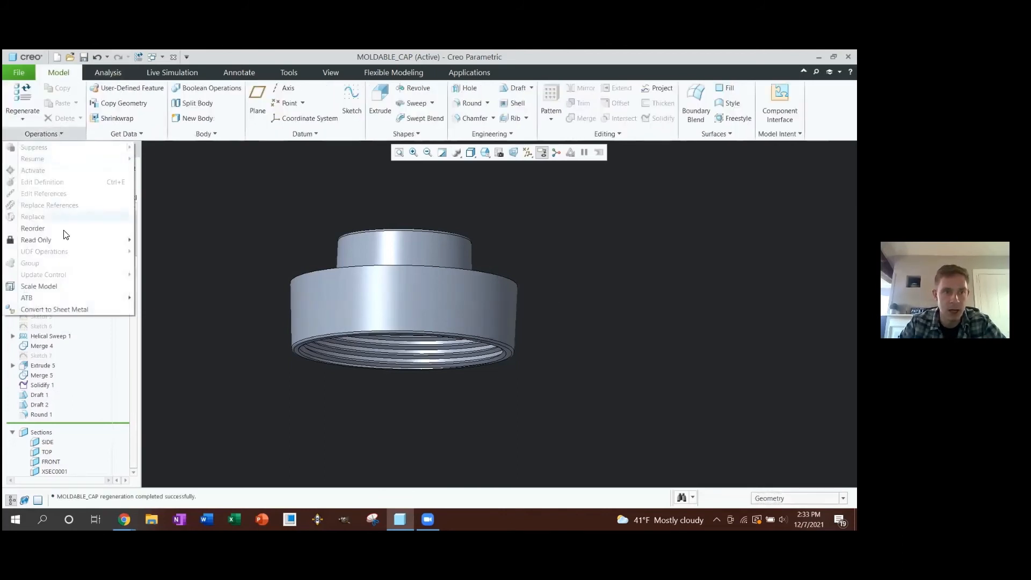
left_click(39, 286)
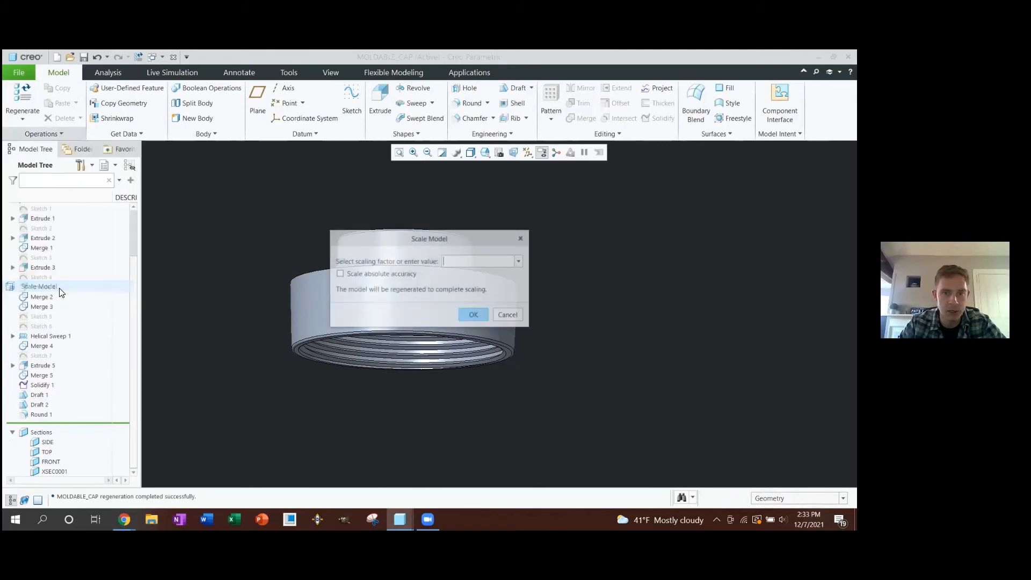
left_click_drag(481, 239, 720, 227)
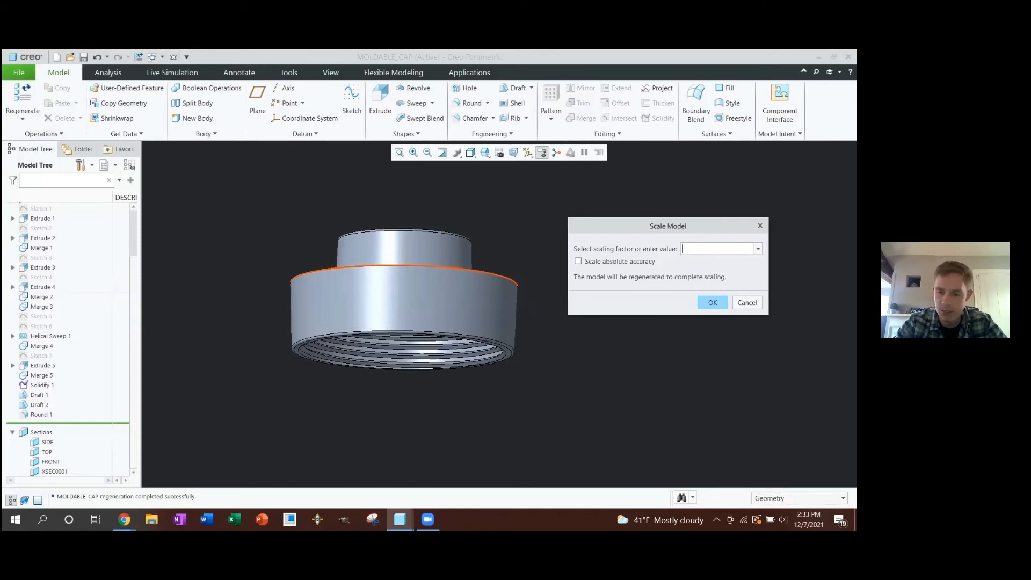
type("1.015")
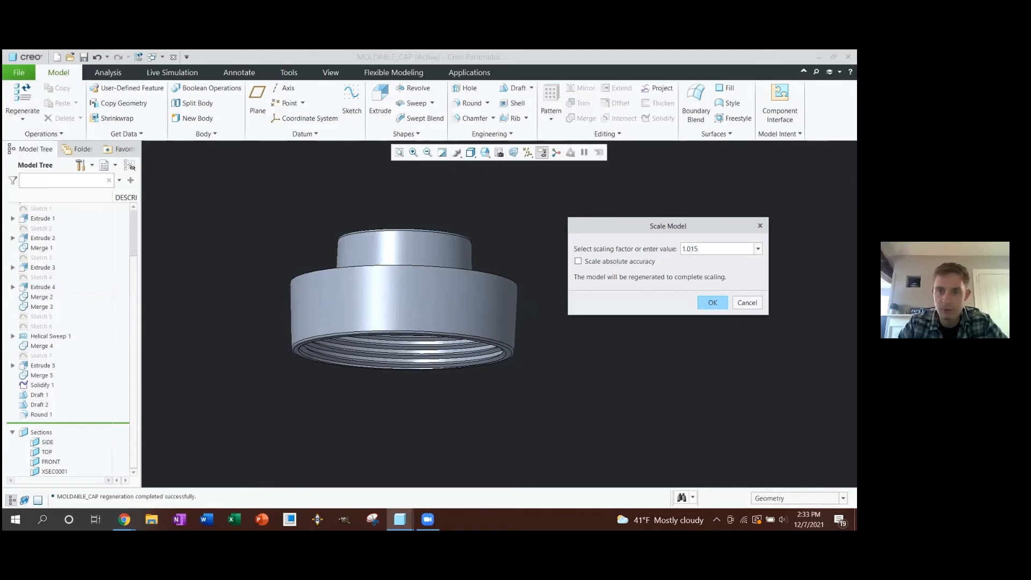
key("Return")
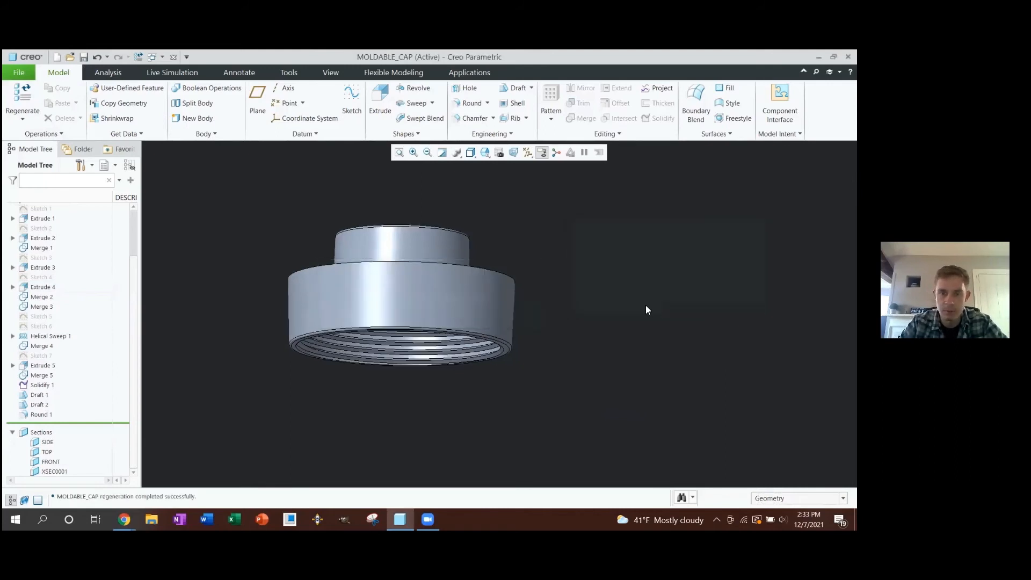
Save the cap part, open moldable_luer_lock.prt from the FORT_0047 folder and maximize its window
middle_click_drag(580, 290, 600, 242)
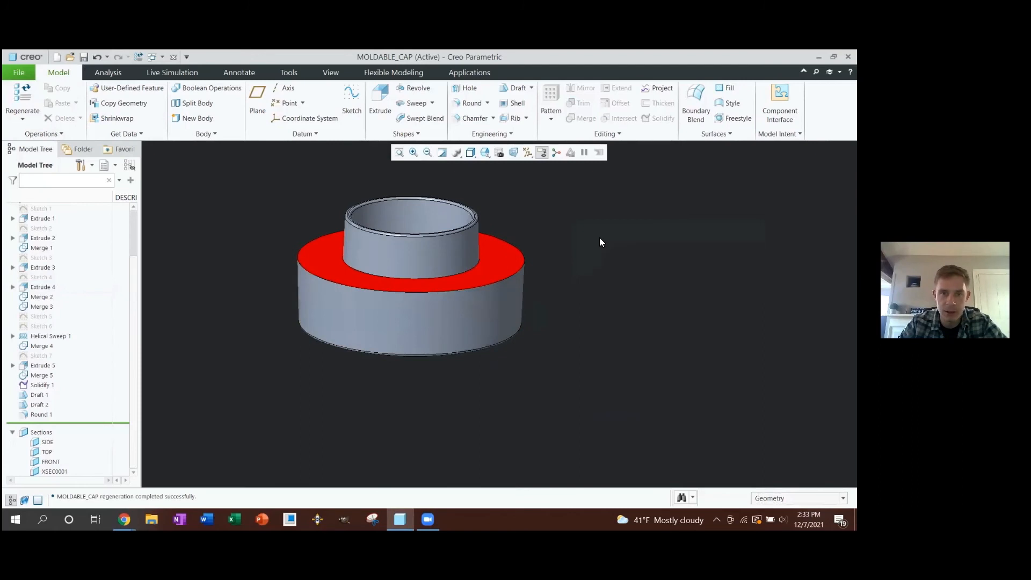
middle_click_drag(495, 280, 553, 332, "shift")
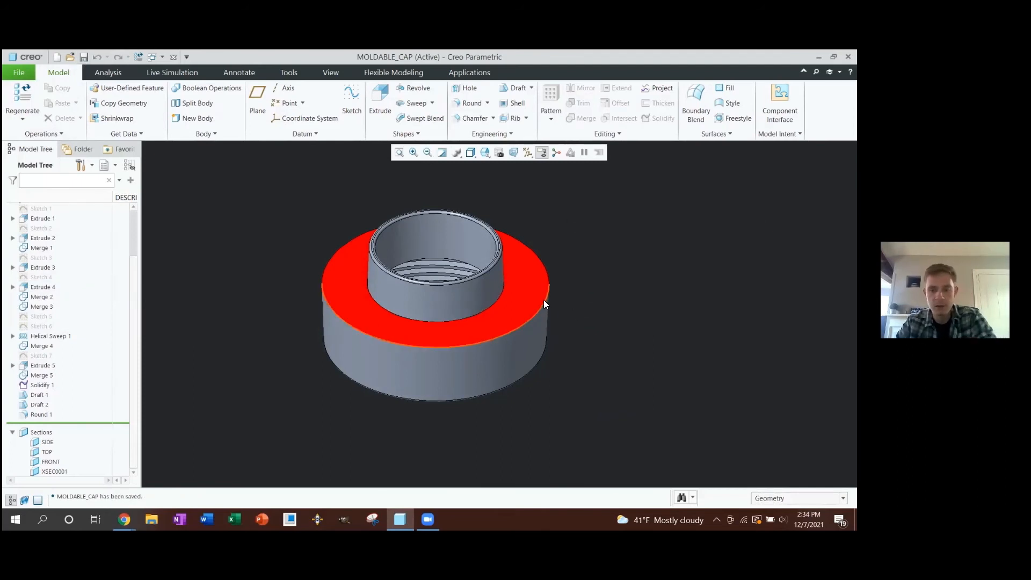
key("ctrl+s")
key("ctrl+o")
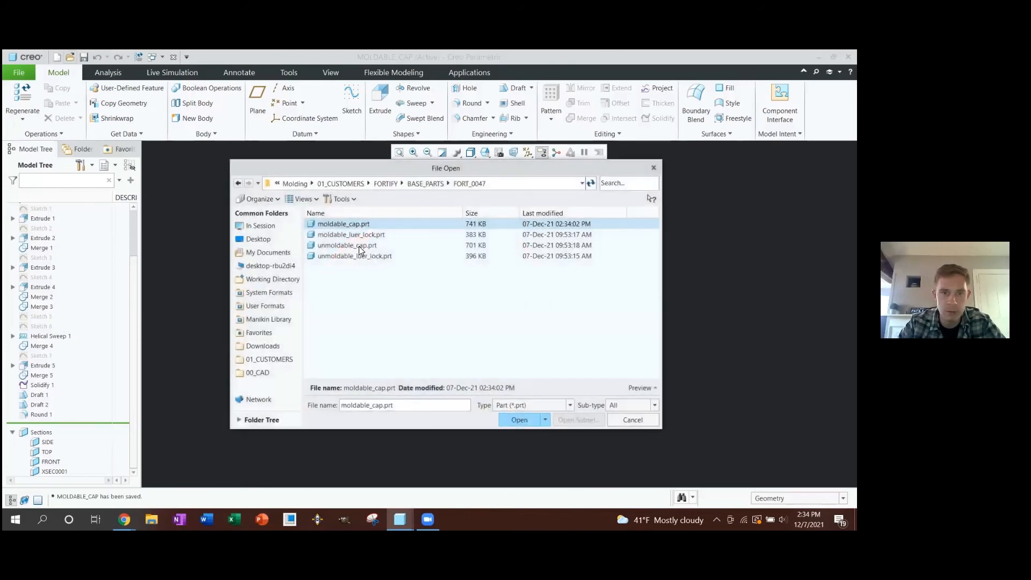
left_click(352, 235)
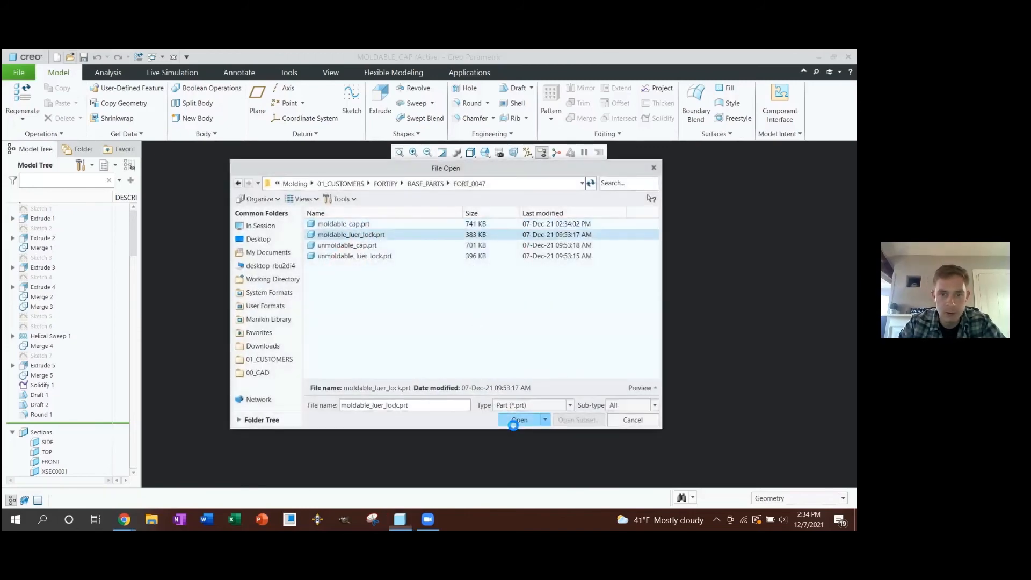
left_click(508, 420)
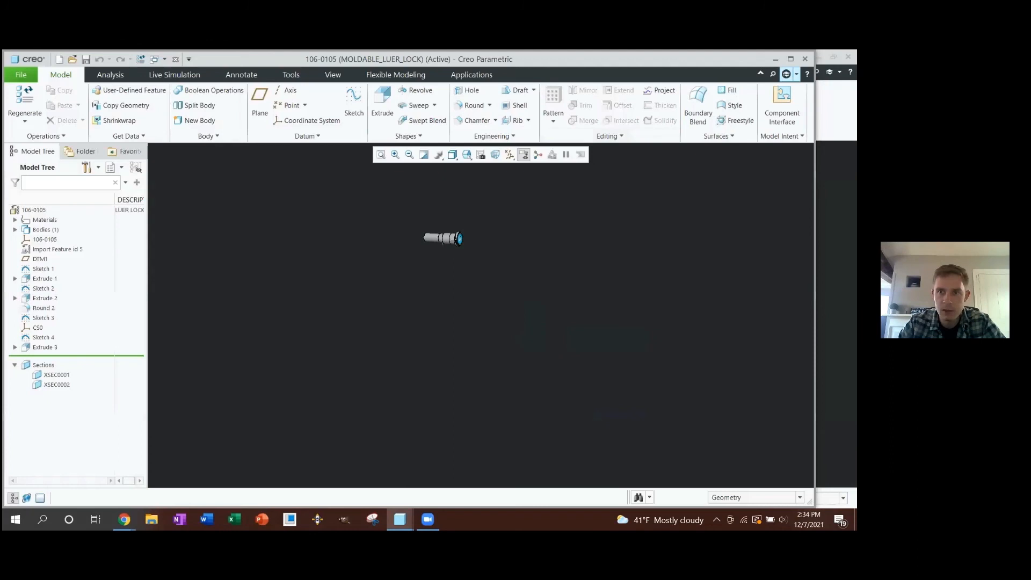
left_click_drag(675, 66, 653, 142)
left_click(769, 134)
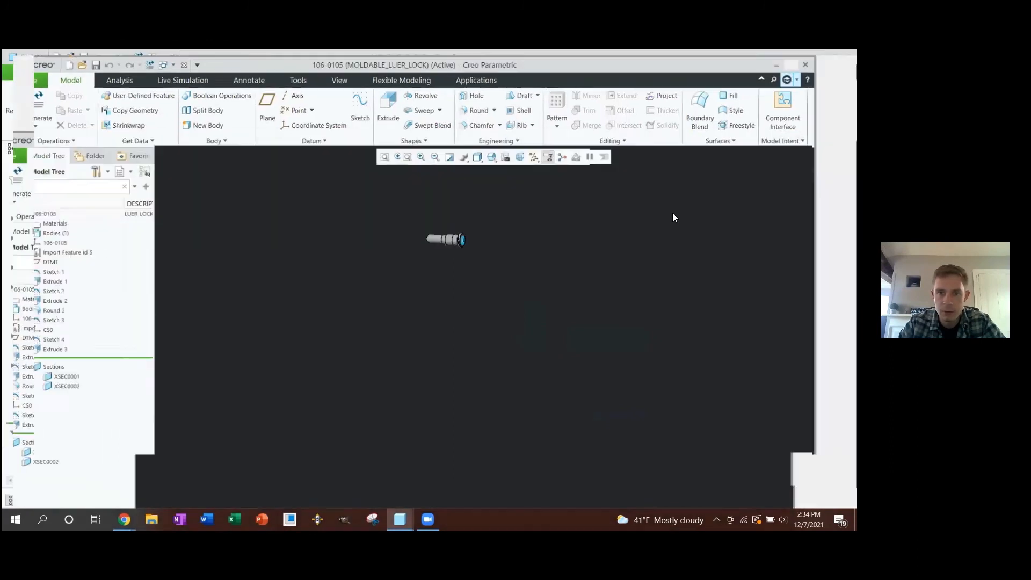
Hide Sketch 1, Sketch 2, Sketch 3 and Sketch 4 of the luer lock
scroll(494, 223, "up", 3)
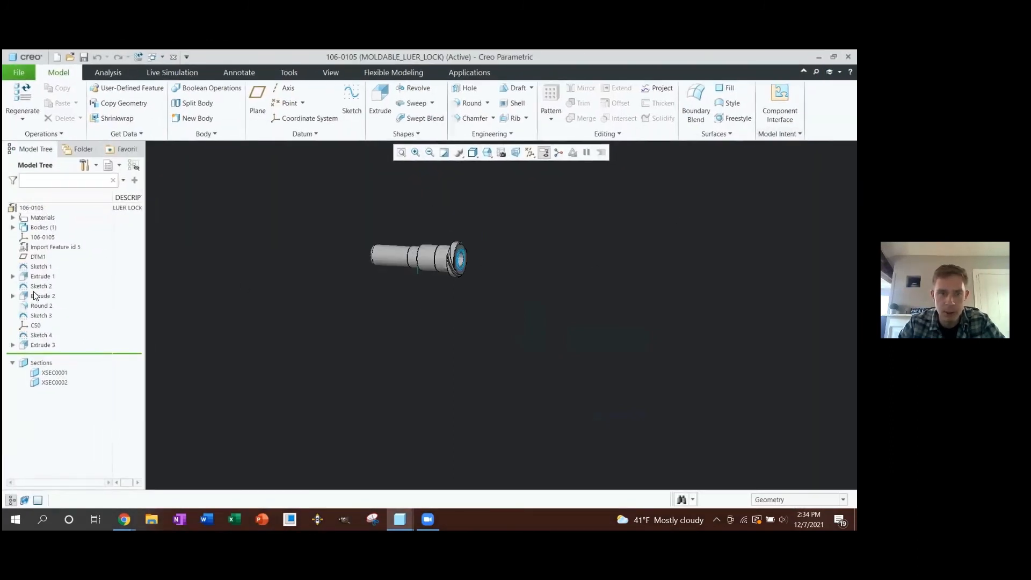
left_click(39, 266)
left_click(41, 285, "ctrl")
left_click(38, 316, "ctrl")
left_click(40, 335, "ctrl")
left_click(60, 298)
Examine the luer lock's two end faces, highlighting the flange face together with the narrow ring at the tip
scroll(436, 252, "up", 3)
middle_click_drag(471, 261, 388, 293)
scroll(387, 293, "down", 2)
left_click(438, 308)
middle_click_drag(356, 306, 438, 329)
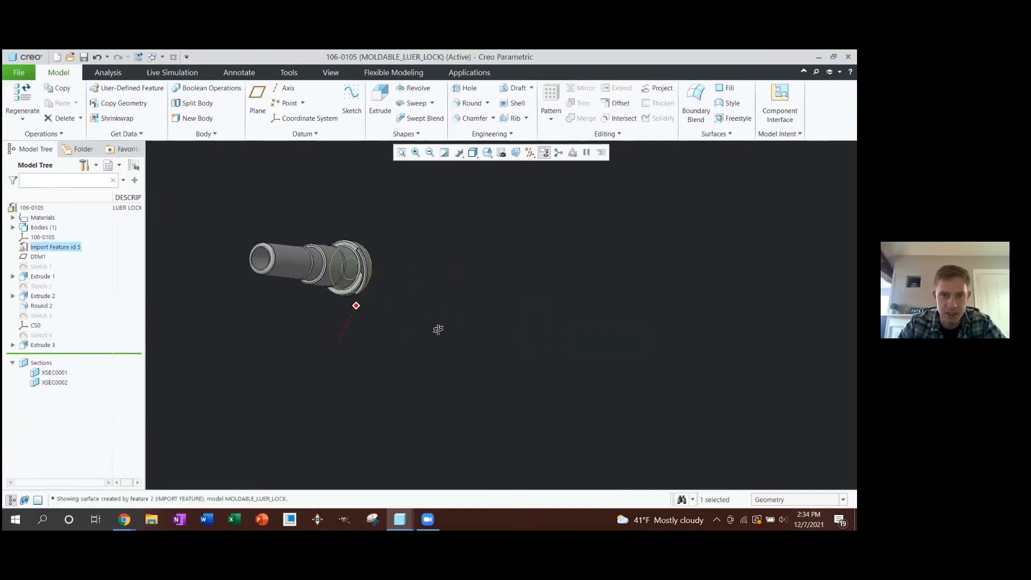
scroll(273, 262, "up", 6)
left_click(256, 223, "ctrl")
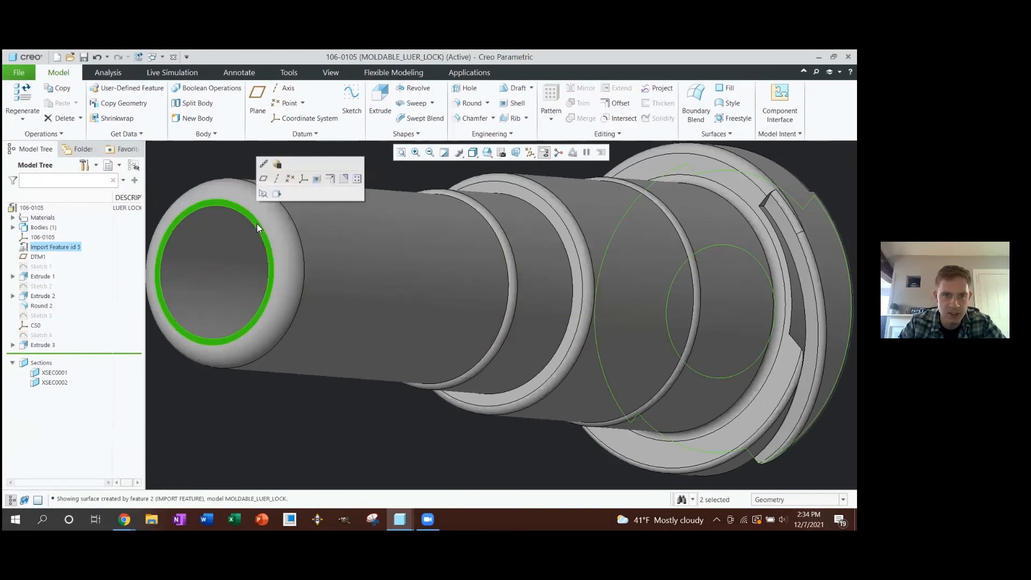
scroll(257, 223, "down", 4)
middle_click_drag(292, 257, 244, 246)
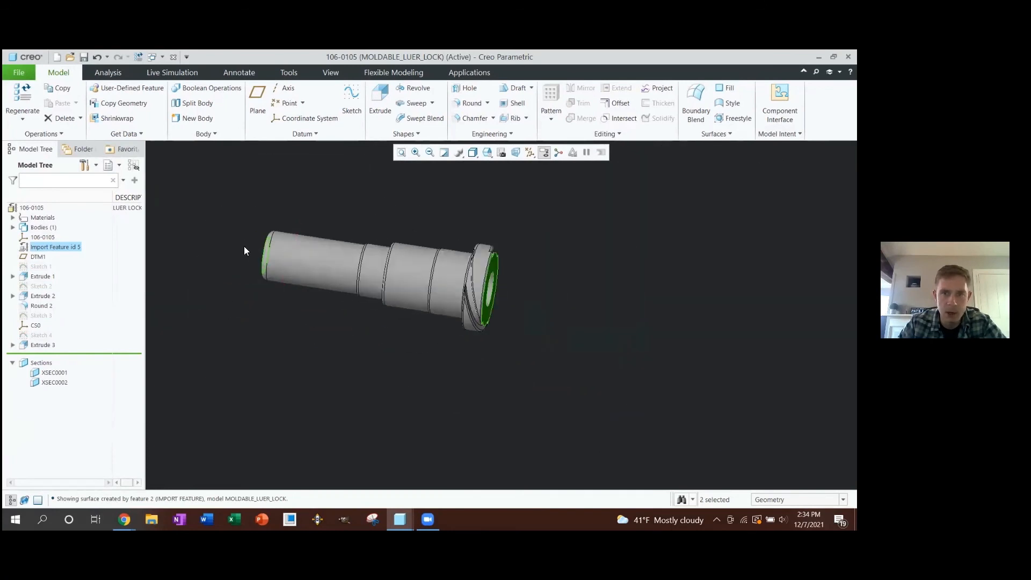
left_click(580, 329)
Examine the helical thread surfaces around the luer lock's flange from several angles
scroll(494, 300, "up", 5)
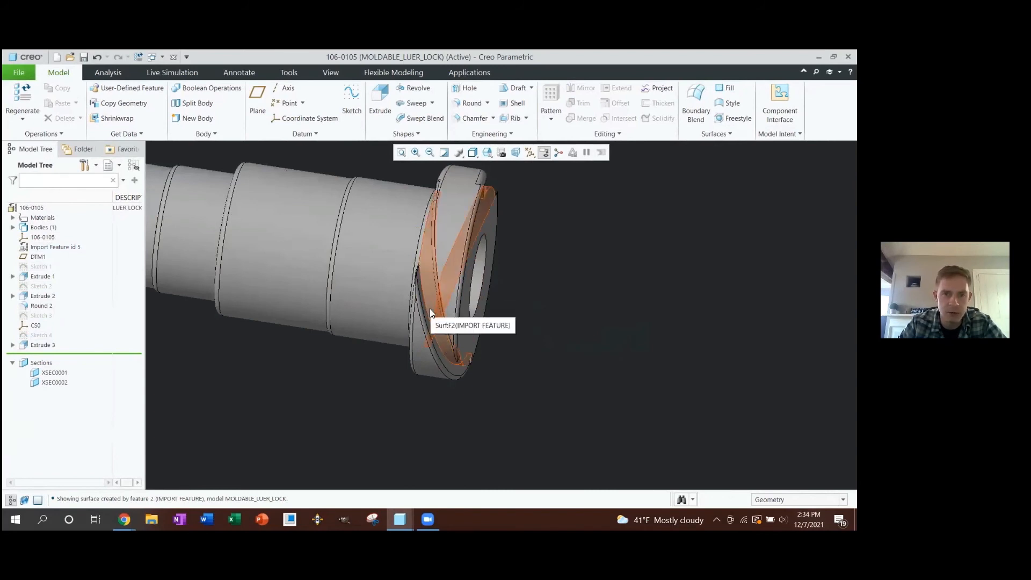
scroll(430, 313, "down", 4)
mouse_move(431, 313)
middle_mouse_down()
mouse_move(432, 199)
mouse_move(414, 198)
middle_mouse_up()
scroll(416, 288, "up", 4)
middle_click_drag(421, 278, 512, 293)
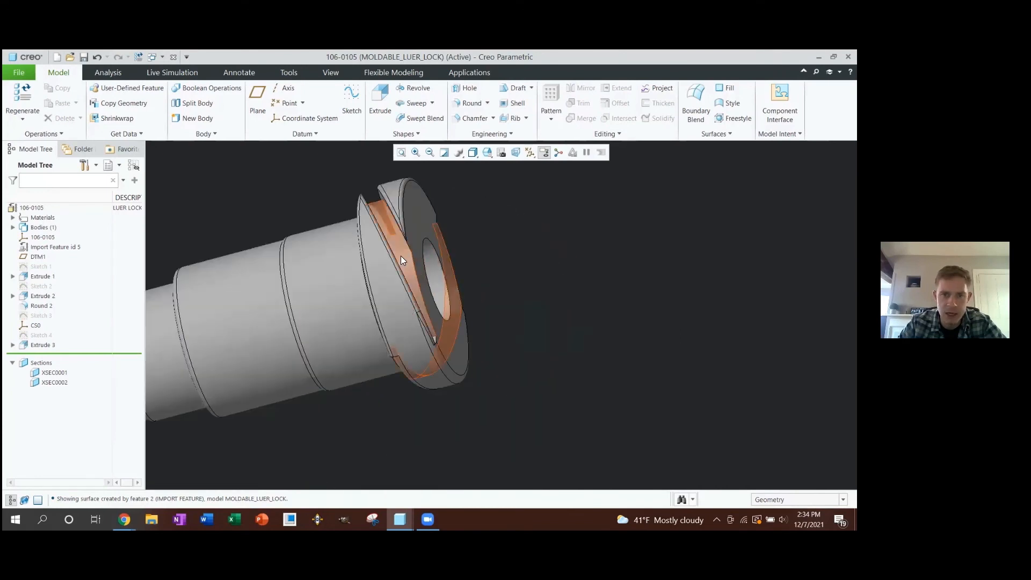
left_click(400, 256)
scroll(411, 275, "down", 3)
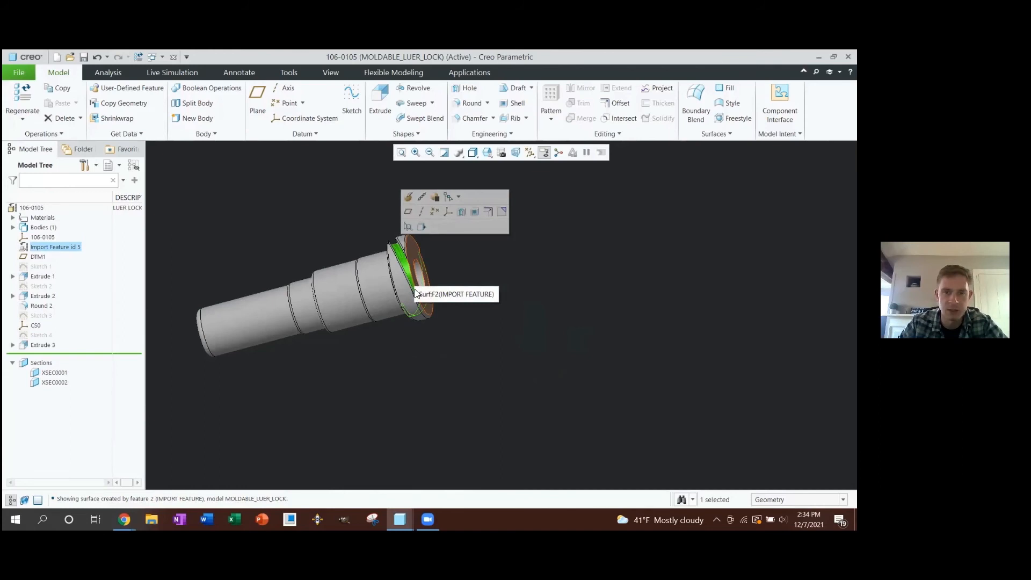
middle_click_drag(415, 293, 290, 335, "shift")
left_click(336, 370)
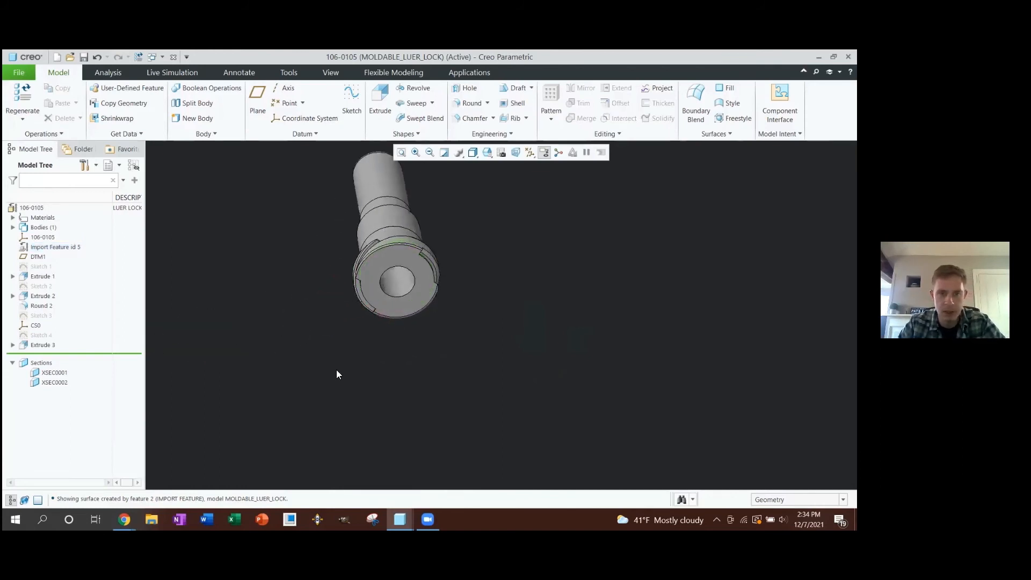
Create a datum plane through the two vertices of the bore edge and normal to the flange's end face
key("p")
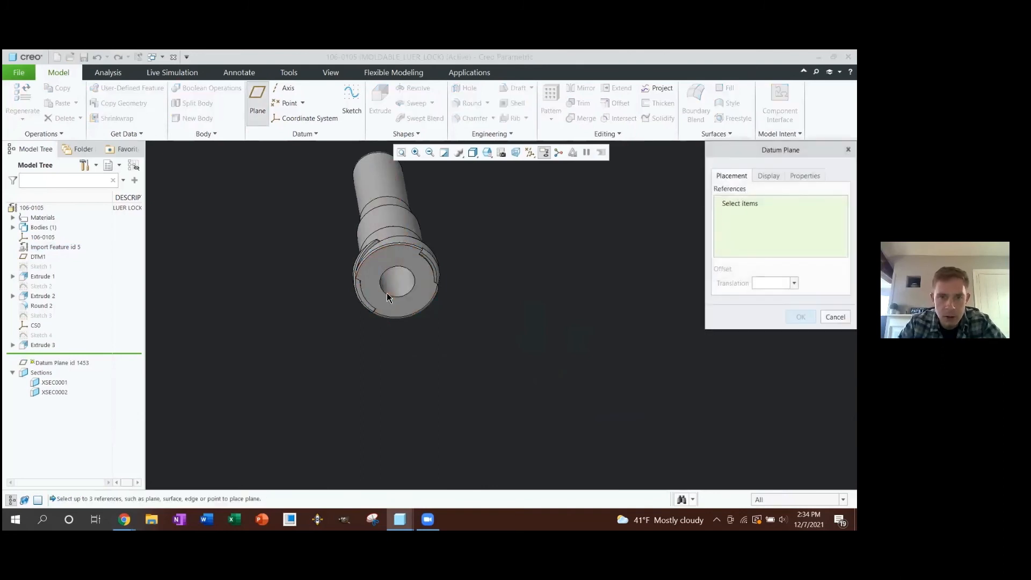
left_click(386, 294)
left_click(408, 270, "ctrl")
mouse_move(408, 269)
middle_mouse_down()
mouse_move(395, 288)
mouse_move(397, 276)
middle_mouse_up()
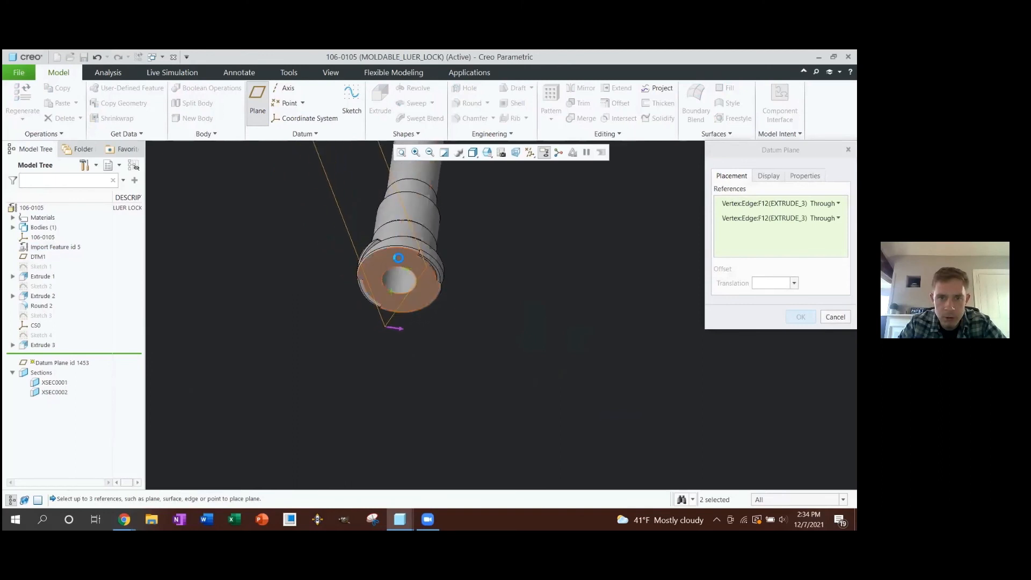
left_click(396, 298, "ctrl")
middle_click_drag(492, 275, 477, 248)
middle_click_drag(446, 276, 428, 294)
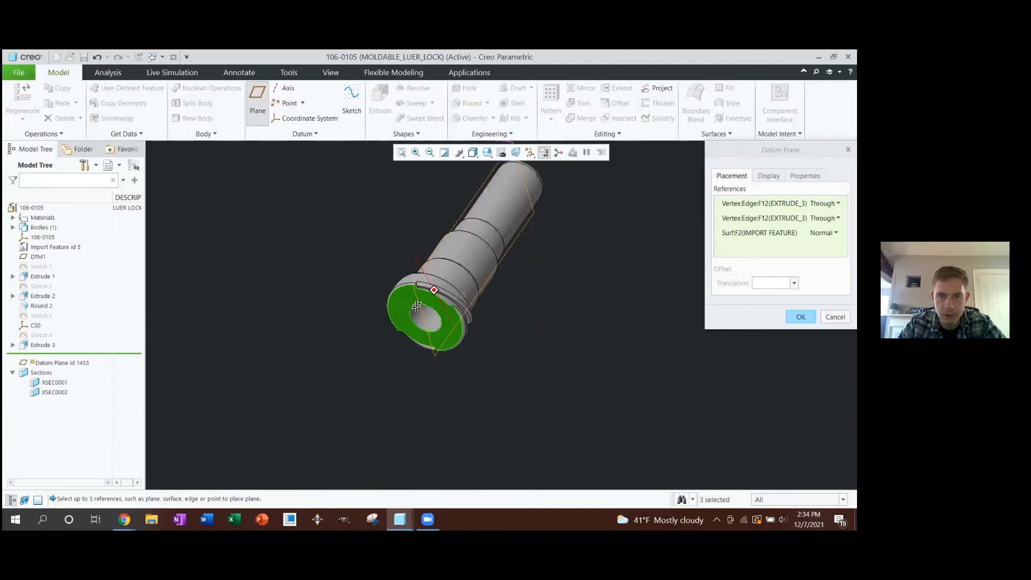
scroll(454, 301, "down", 2)
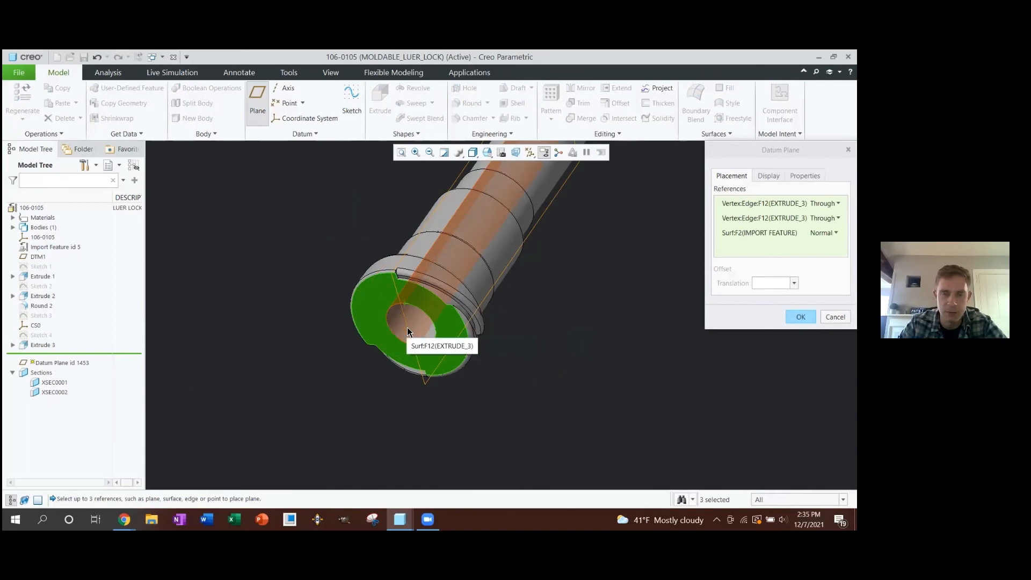
middle_click(593, 376)
Check the new lengthwise datum plane along the body and view the flange's end face straight on
scroll(541, 364, "up", 3)
middle_click_drag(529, 358, 395, 314)
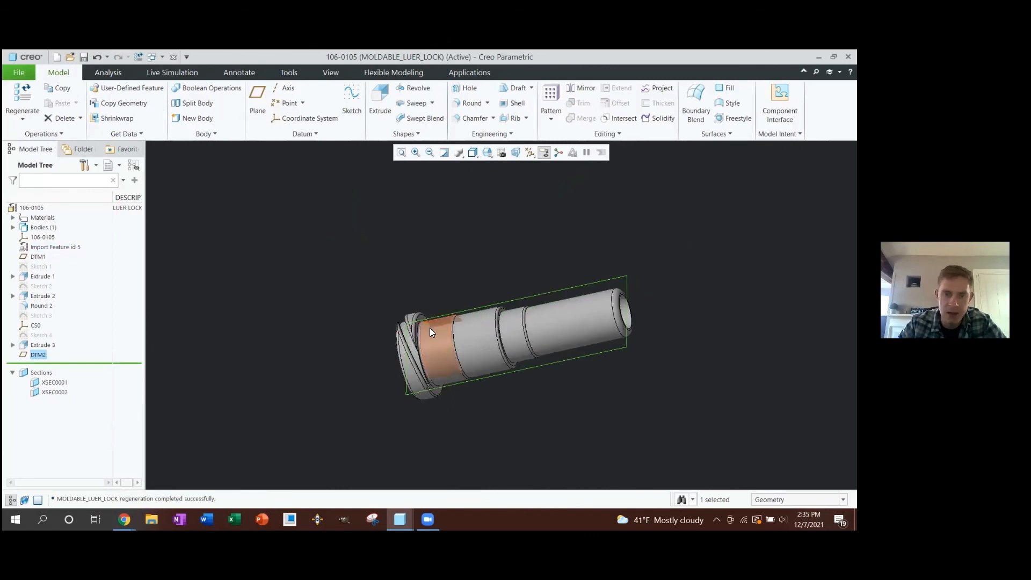
middle_click_drag(419, 350, 439, 362)
scroll(450, 353, "down", 3)
left_click(381, 392)
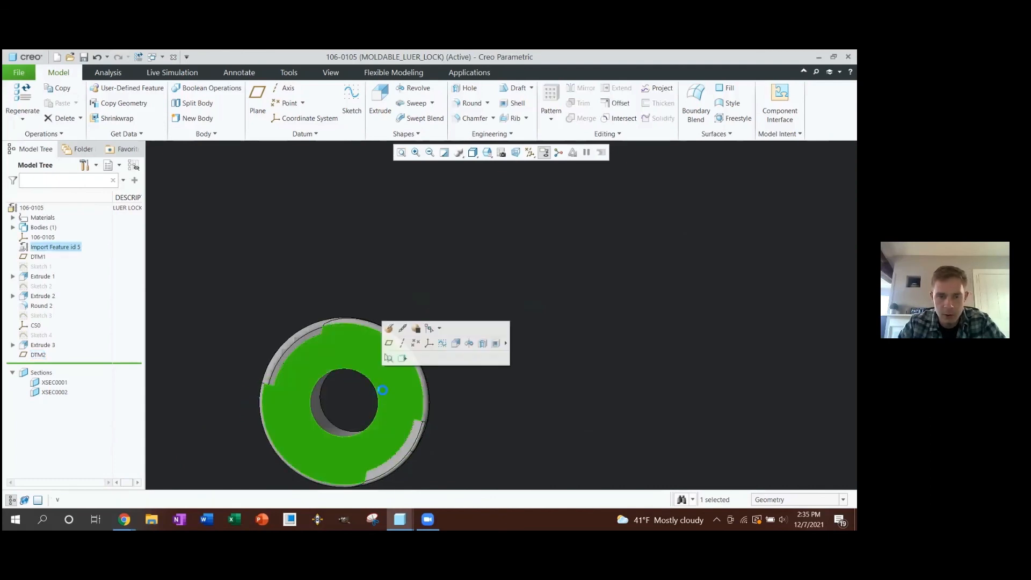
middle_click_drag(451, 399, 361, 214, "shift")
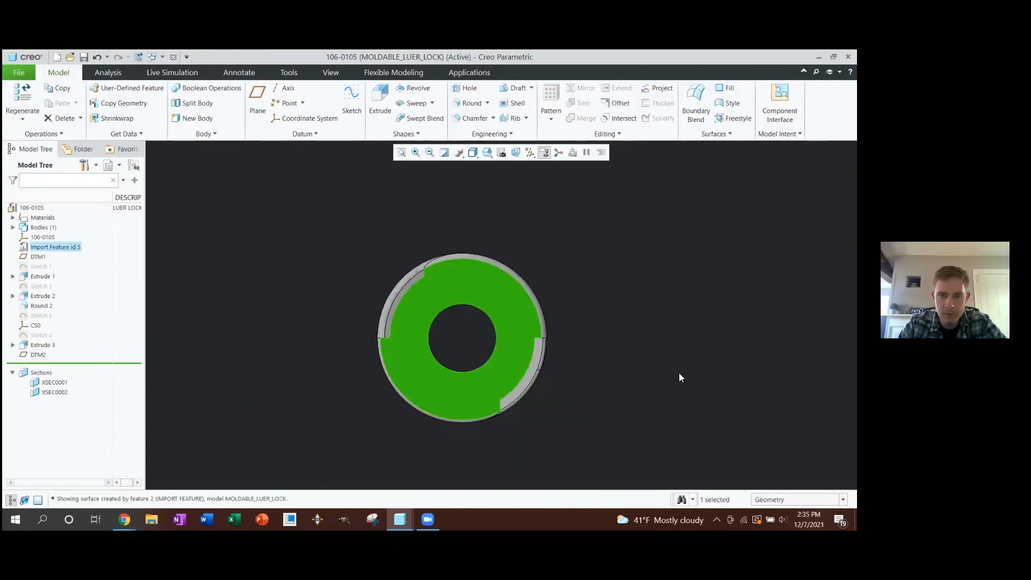
Examine the luer lock's flange end and central bore from several angles, highlighting the bore's inner surface
left_click(678, 372)
scroll(499, 320, "down", 5)
scroll(453, 322, "up", 4)
mouse_move(452, 323)
middle_mouse_down()
mouse_move(595, 321)
mouse_move(483, 321)
mouse_move(467, 336)
mouse_move(489, 326)
mouse_move(482, 333)
middle_mouse_up()
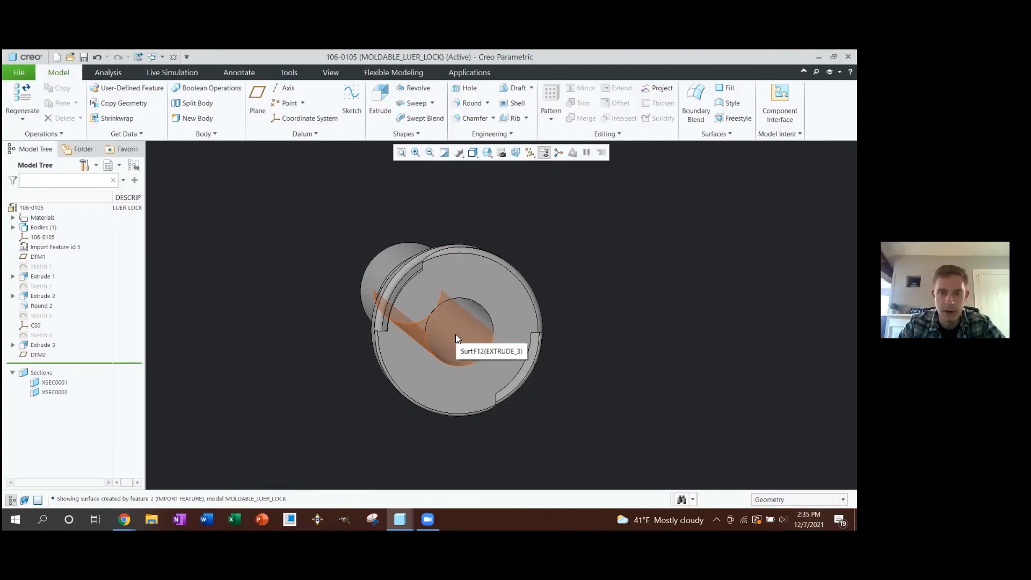
middle_click_drag(456, 335, 445, 342)
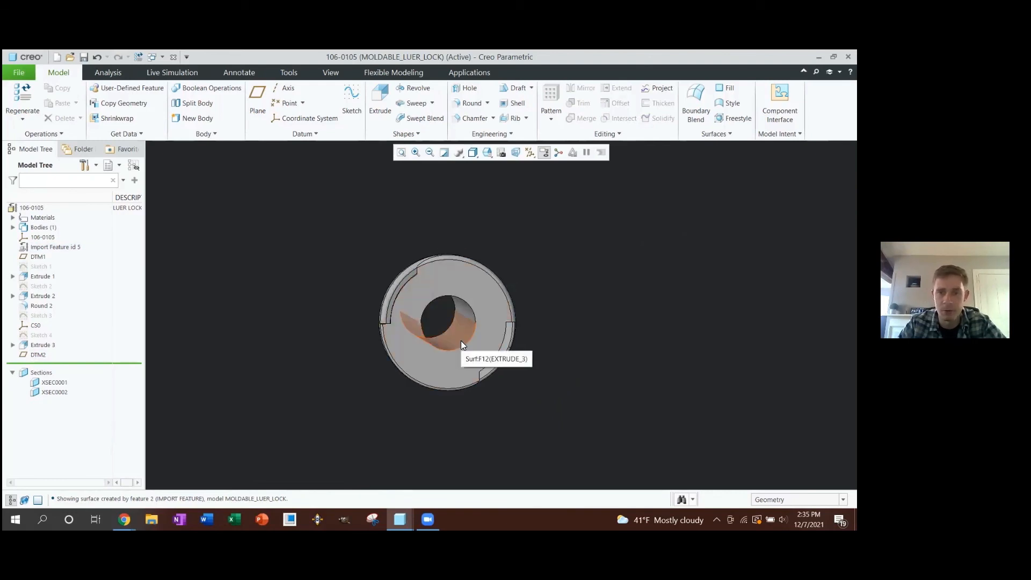
scroll(460, 340, "up", 2)
middle_click_drag(460, 340, 440, 311, "shift")
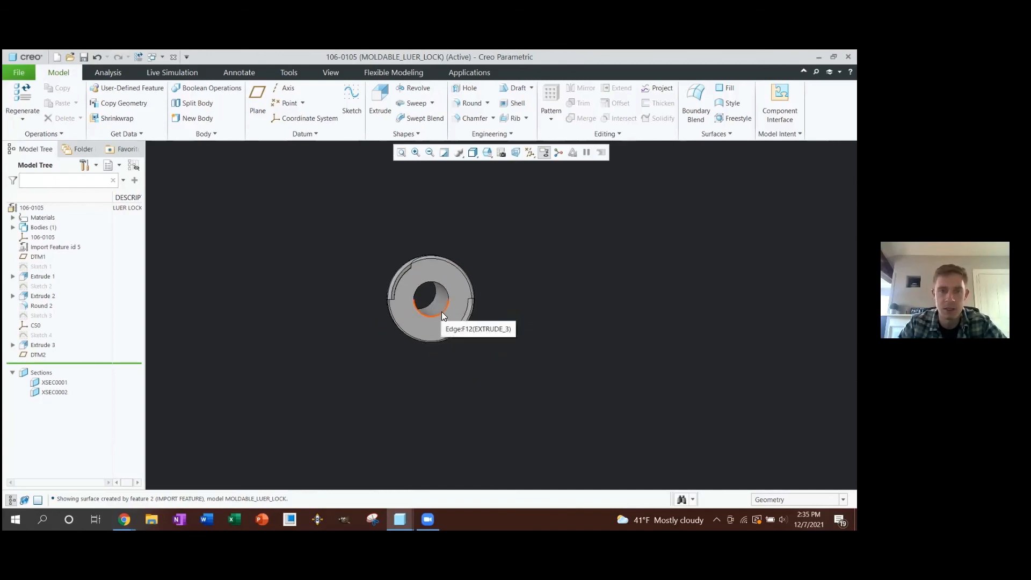
middle_click_drag(448, 311, 504, 329)
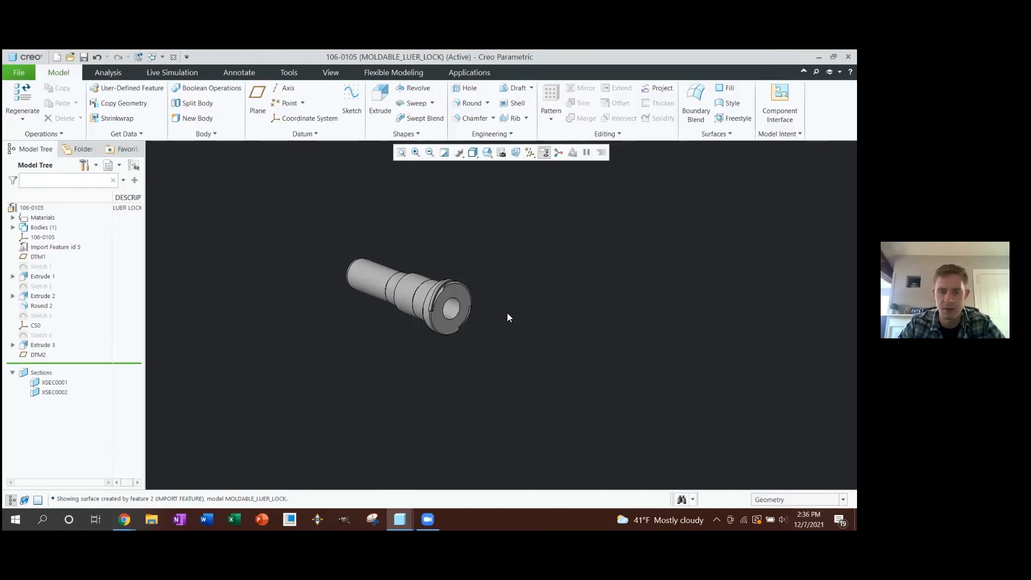
scroll(435, 311, "up", 4)
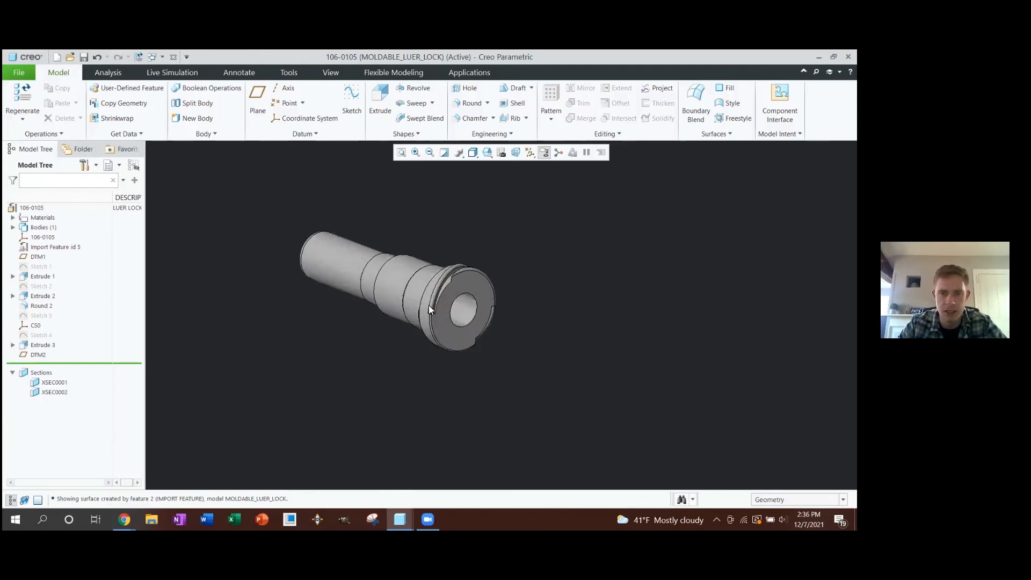
left_click(471, 320)
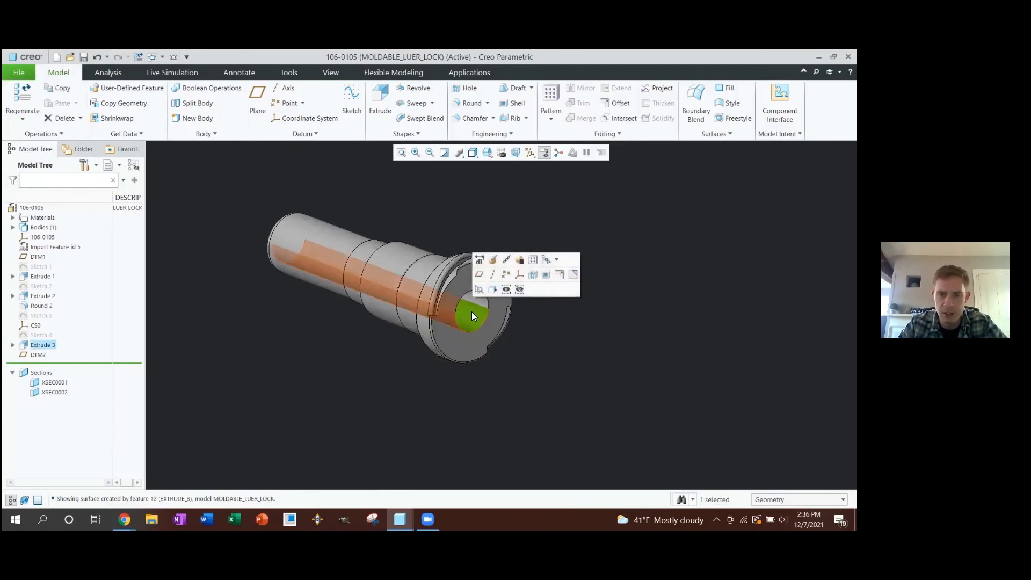
scroll(266, 231, "down", 3)
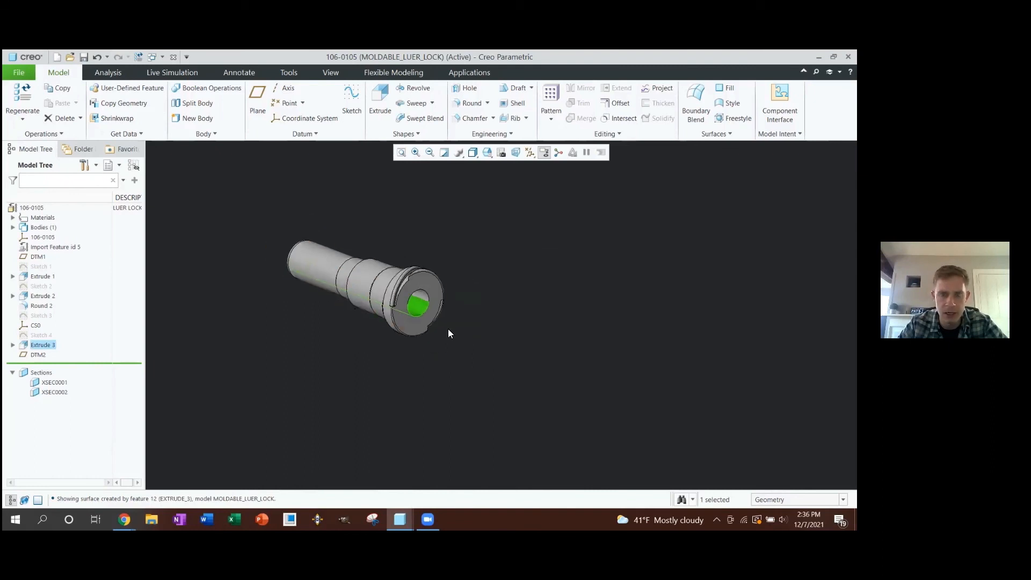
middle_click_drag(448, 329, 442, 329)
left_click(480, 337)
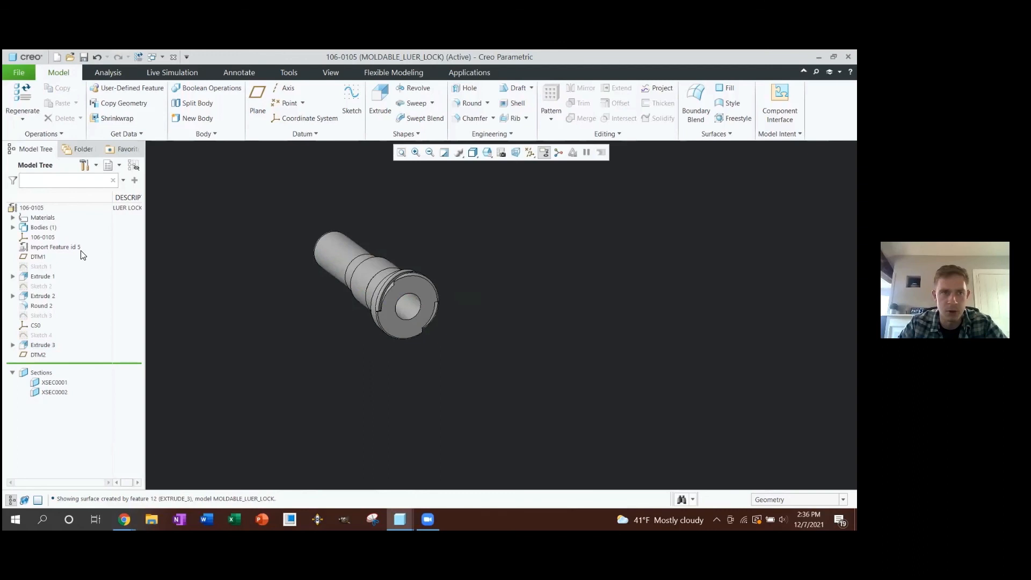
Scale the luer lock model by a factor of 1.006 to allow for molding shrinkage
left_click(53, 135)
left_click(74, 289)
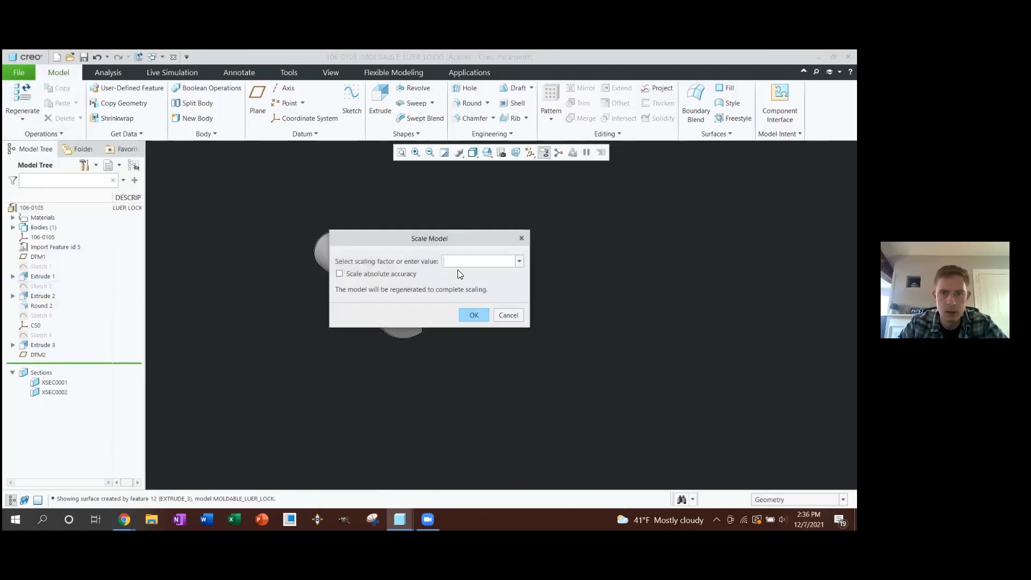
left_click_drag(469, 239, 668, 251)
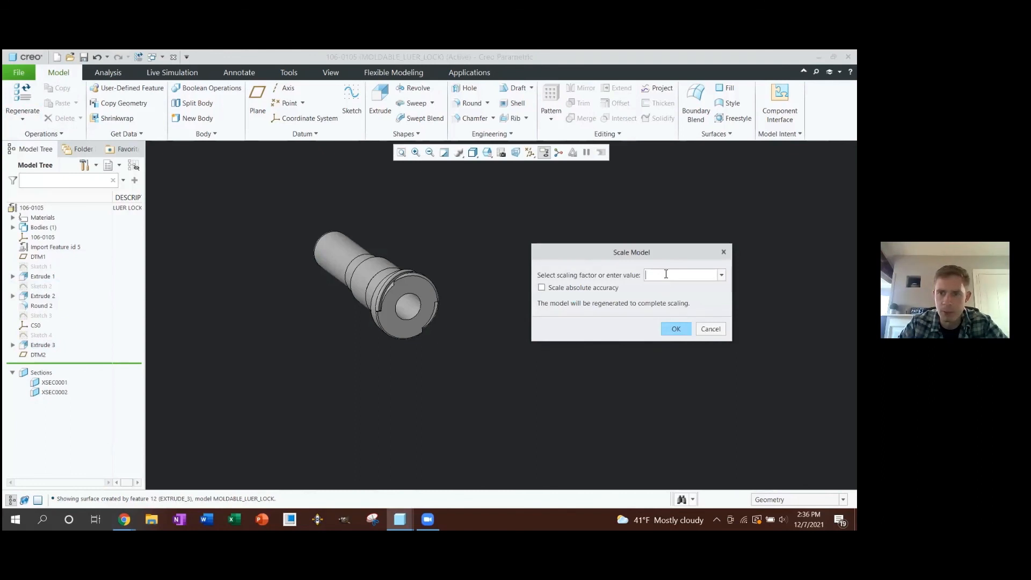
type("1.00")
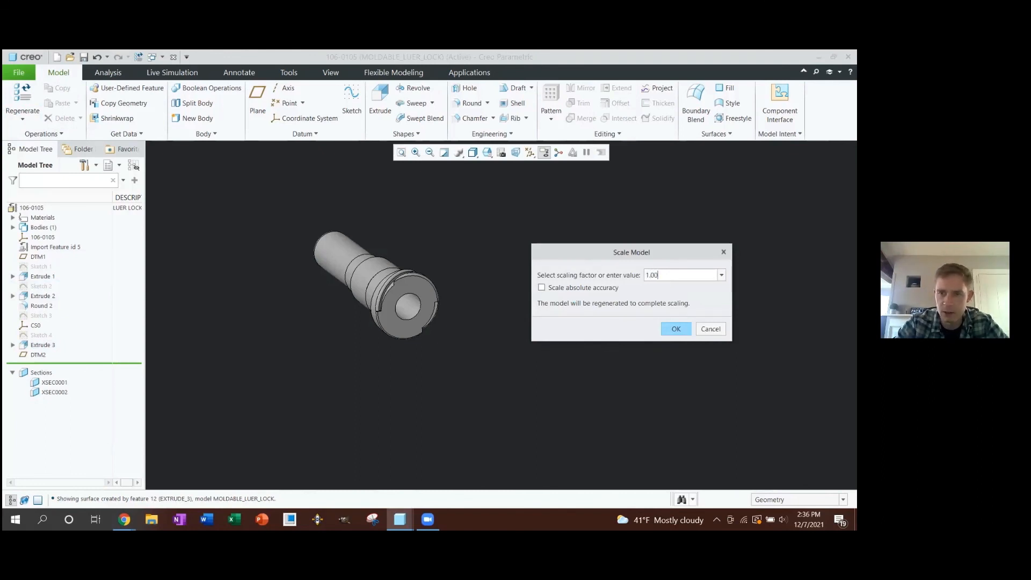
type("6")
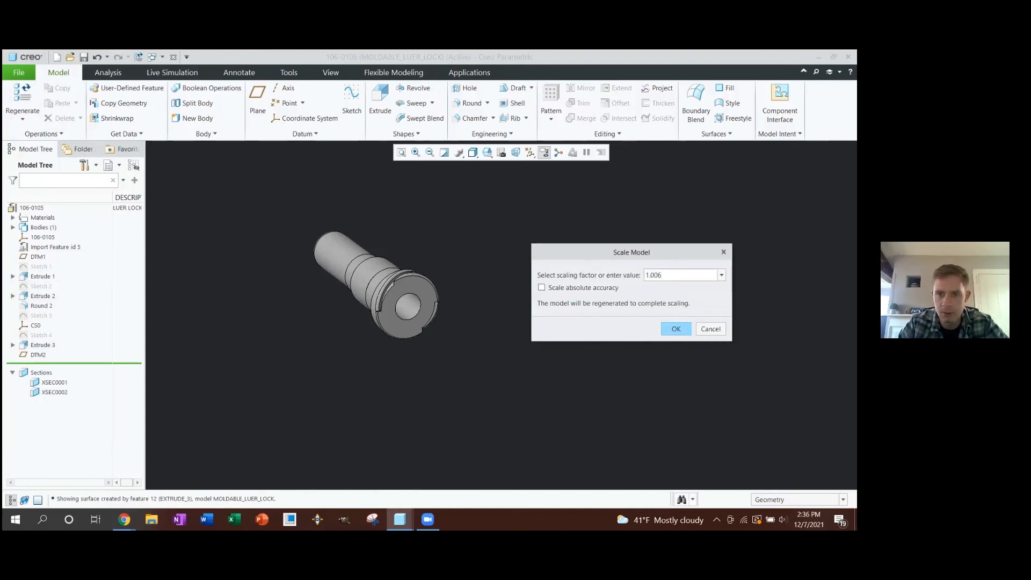
left_click(688, 330)
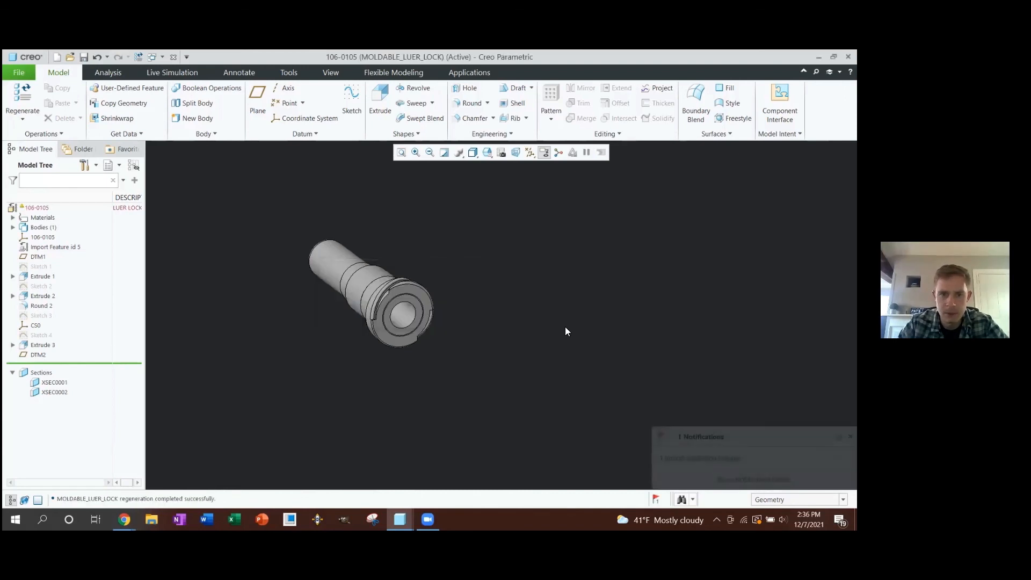
Inspect the scaled luer lock's flange end and save the part
middle_click_drag(383, 305, 426, 330)
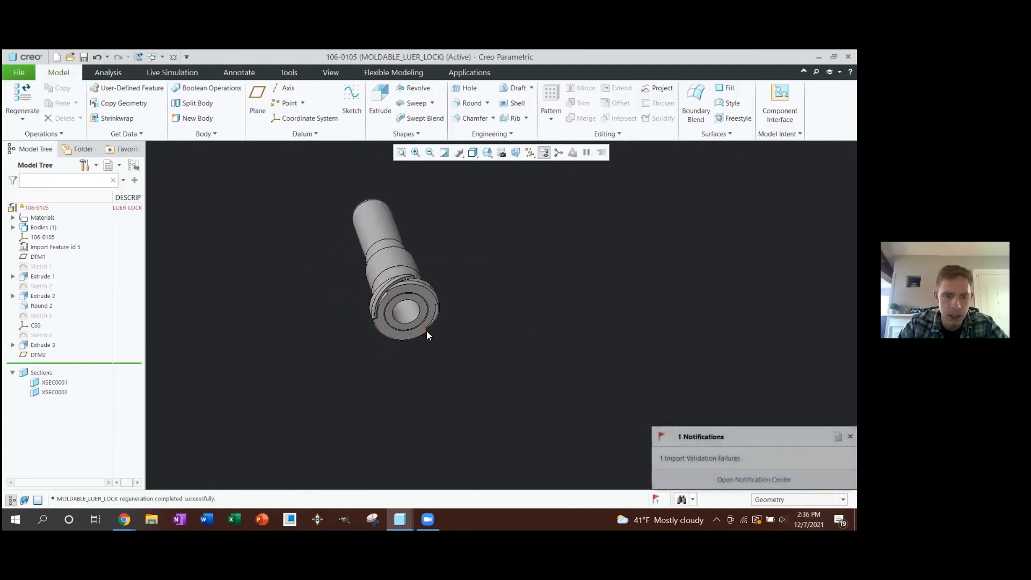
key("ctrl+s")
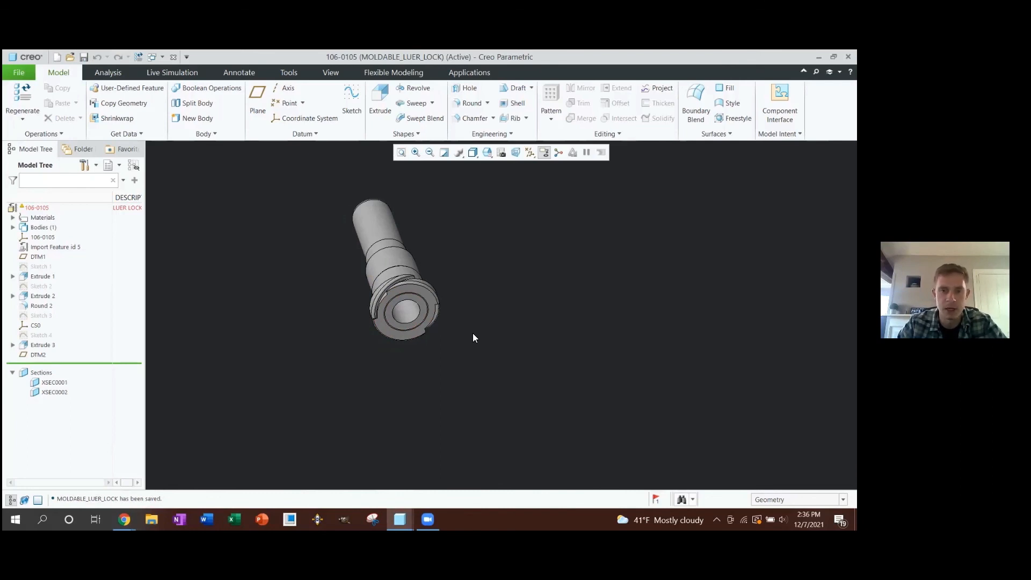
middle_click_drag(465, 323, 427, 347, "shift")
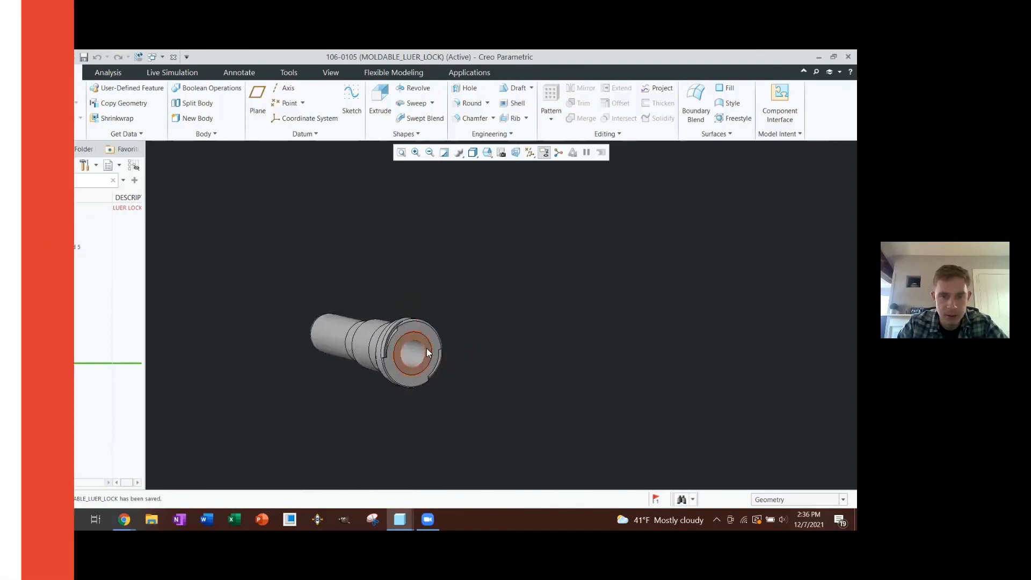